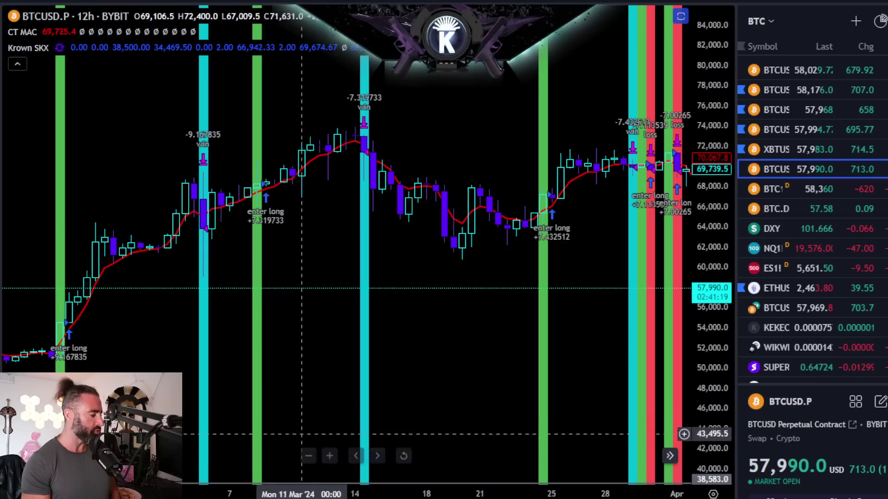
- Switch from the TradingView BTCUSD chart to Alertatron's Your Bots page, which lists DERPINATOR
{"action": "mouse_move", "coordinate": [309, 456]}
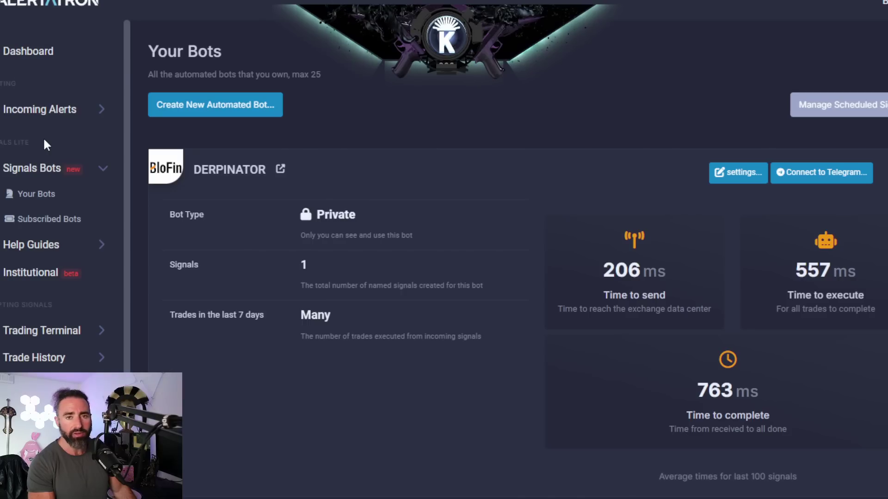
- Reload the Your Bots list and delete the DERPINATOR bot
{"action": "left_click_drag", "start_coordinate": [44, 141], "coordinate": [0, 141]}
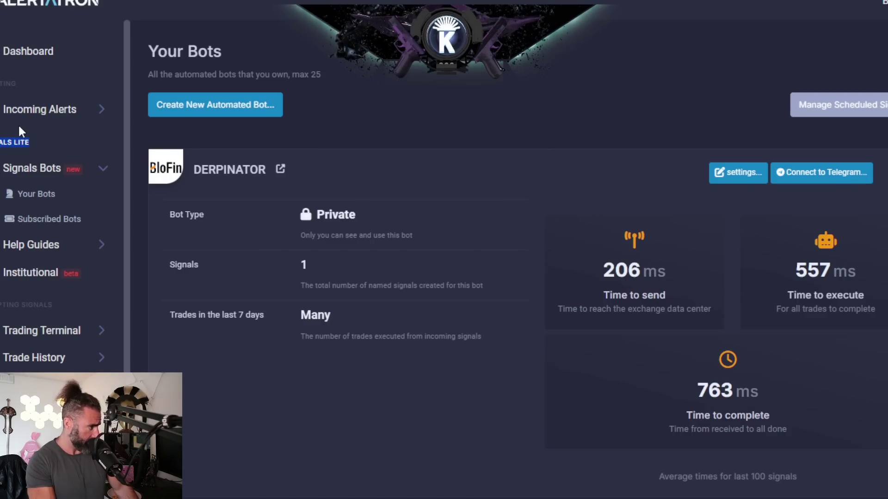
{"action": "left_click", "coordinate": [45, 197]}
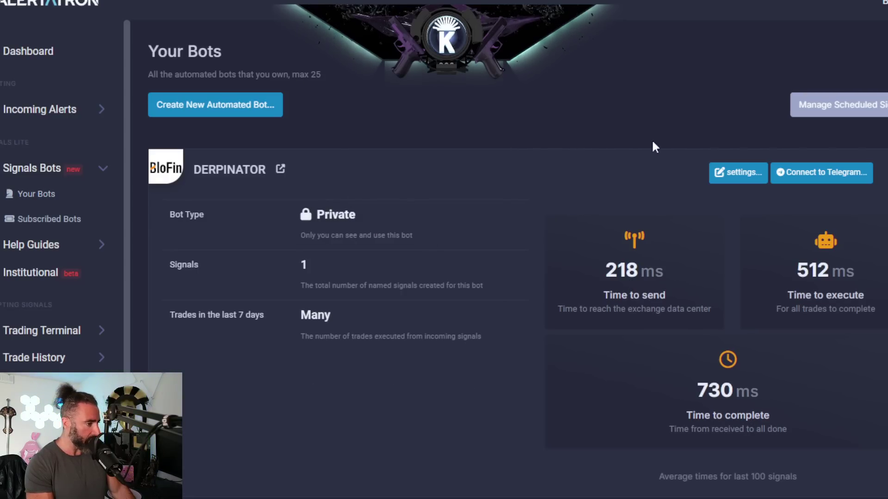
{"action": "left_click", "coordinate": [879, 174]}
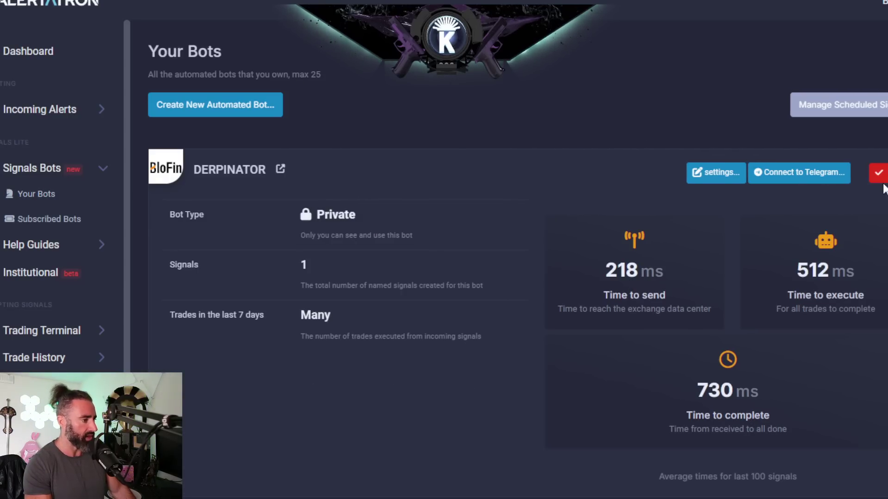
{"action": "left_click", "coordinate": [879, 174]}
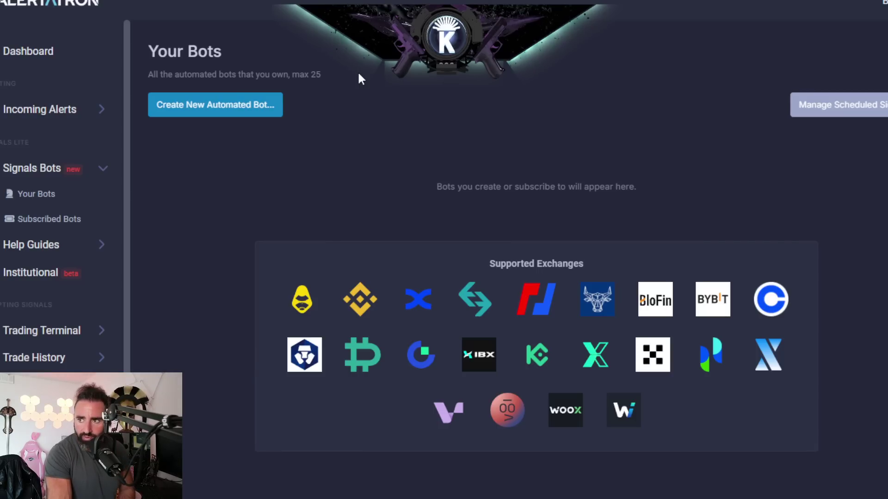
- Start a new automated bot named HERPDERP on Blofin with default symbol BTC-USDT
{"action": "left_click", "coordinate": [247, 111]}
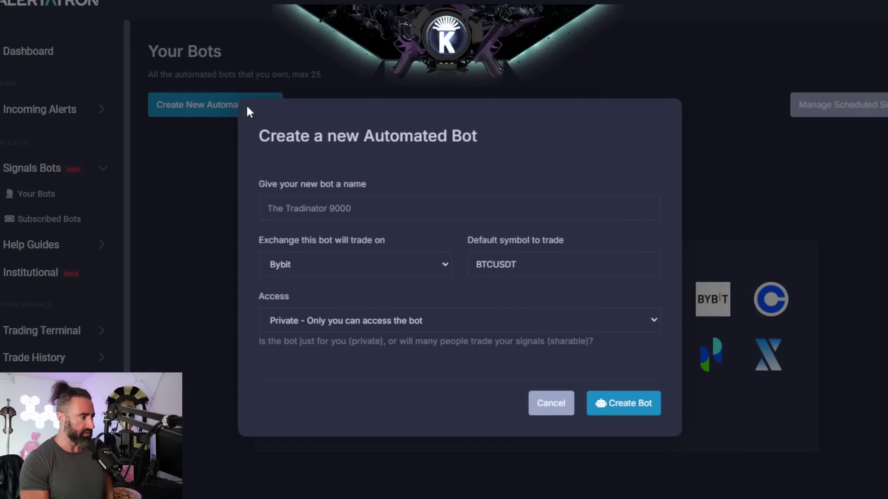
{"action": "left_click", "coordinate": [371, 206]}
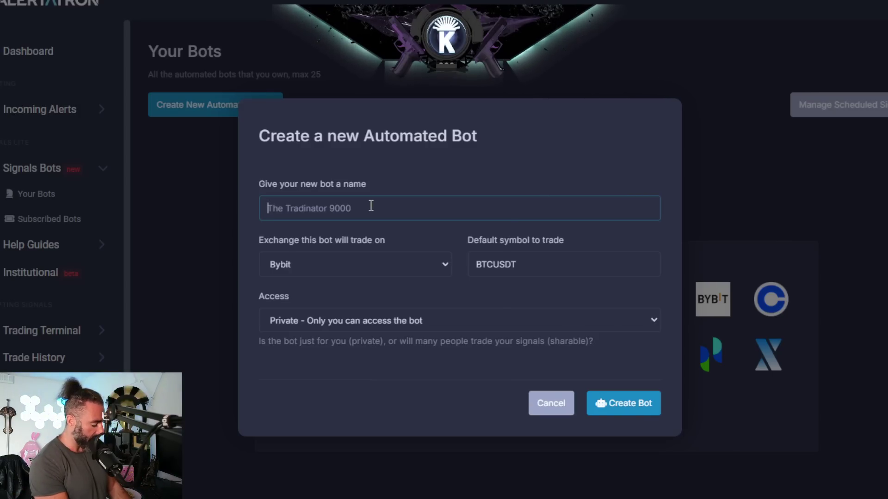
{"action": "type", "text": "HERPDERP"}
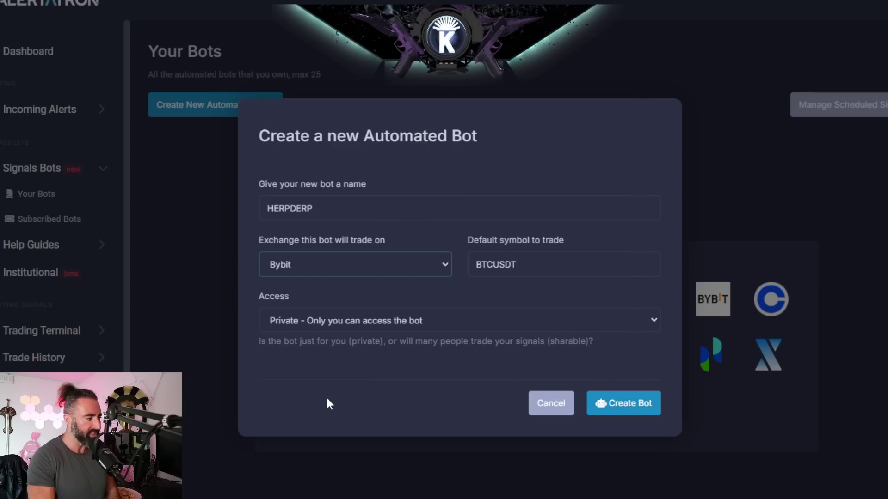
{"action": "key", "text": "Up"}
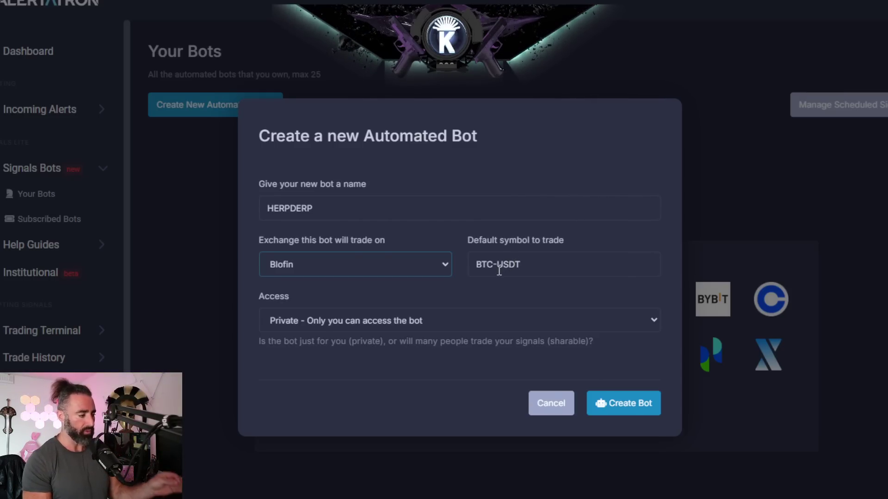
{"action": "left_click", "coordinate": [493, 266]}
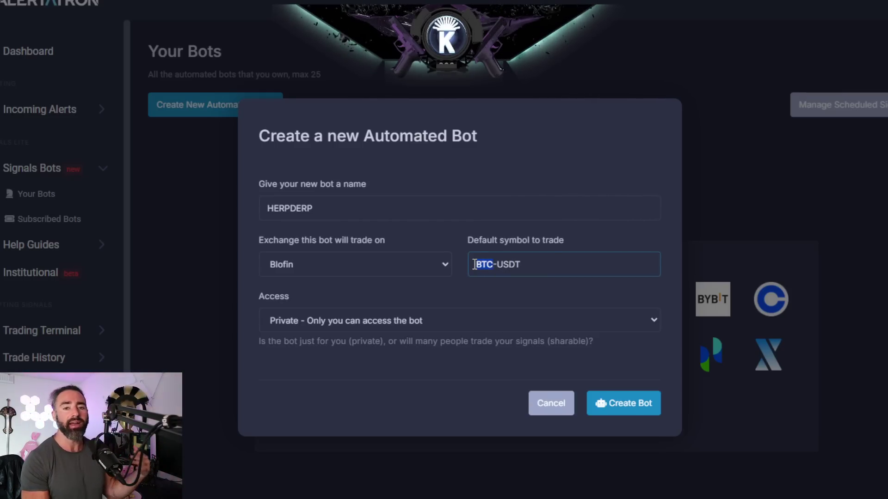
{"action": "key", "text": "BackSpace"}
{"action": "type", "text": "ETH"}
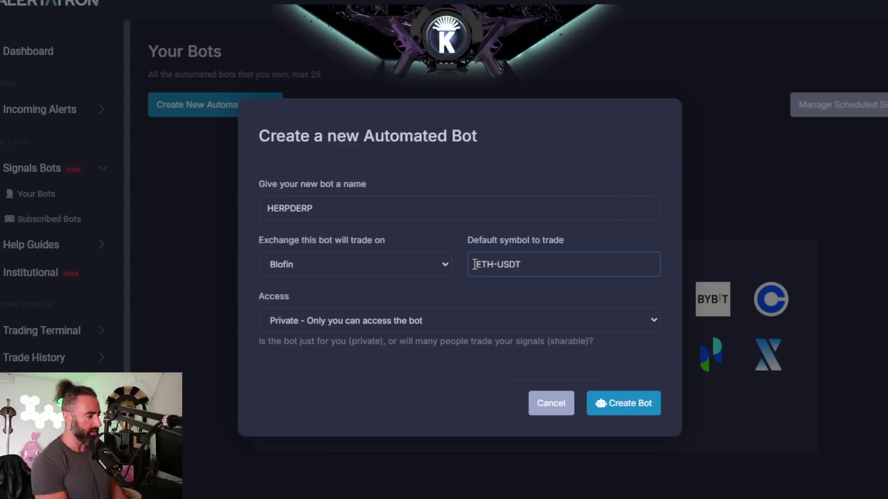
{"action": "key", "text": "BackSpace"}
{"action": "key", "text": "BackSpace"}
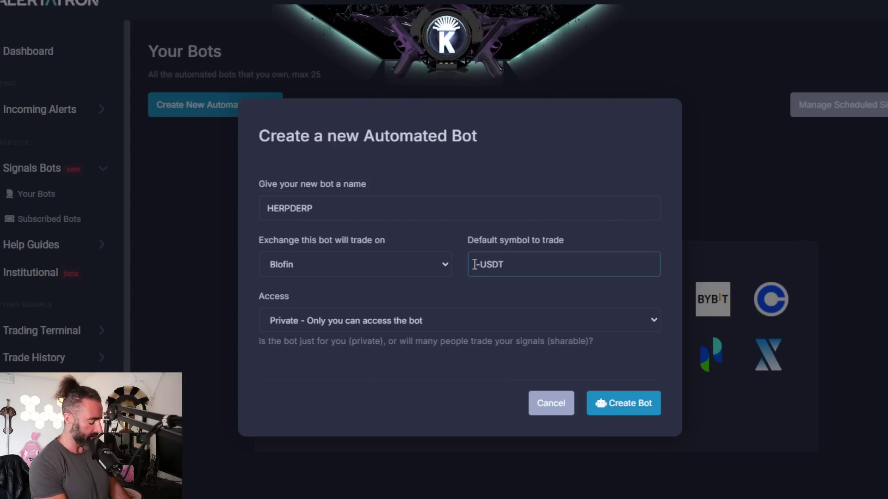
{"action": "type", "text": "SOL"}
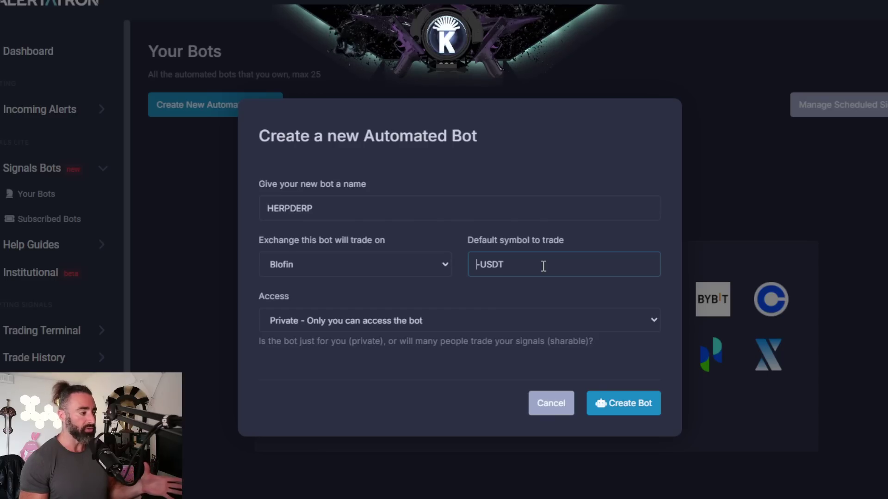
{"action": "type", "text": "BTC"}
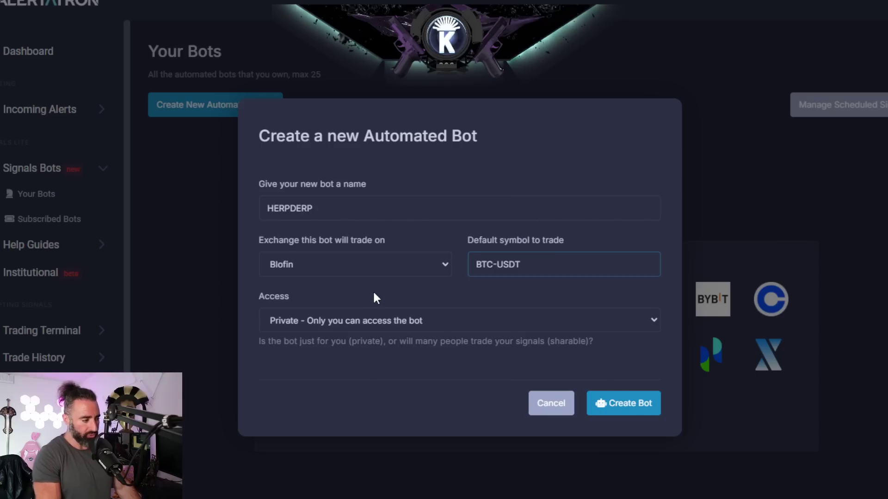
{"action": "left_click", "coordinate": [351, 320]}
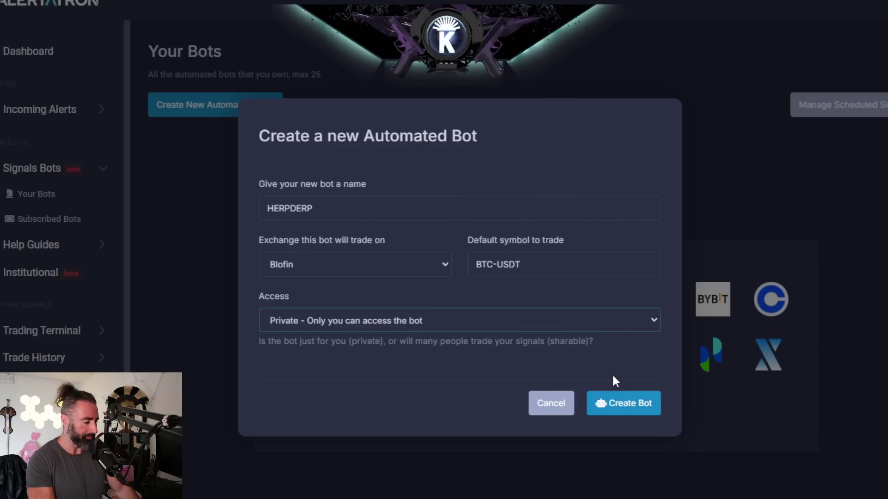
- Create the private Blofin bot HERPDERP and open its detail page
{"action": "left_click", "coordinate": [618, 407]}
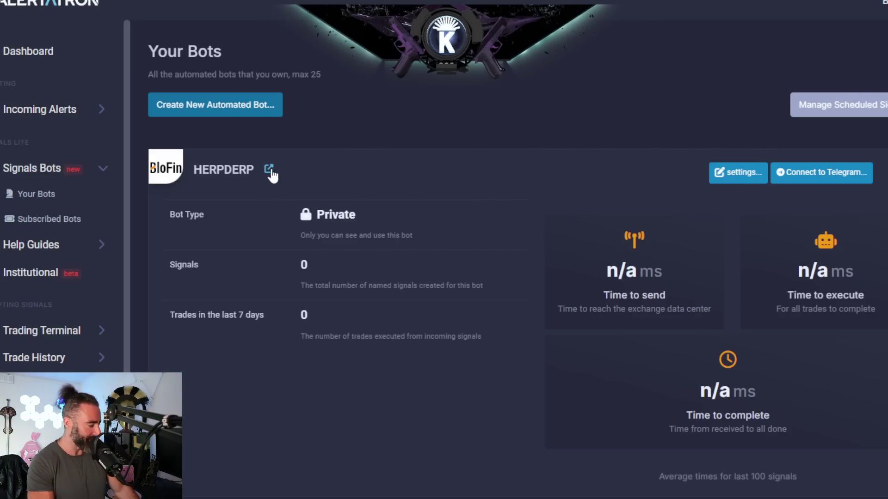
{"action": "left_click", "coordinate": [270, 171]}
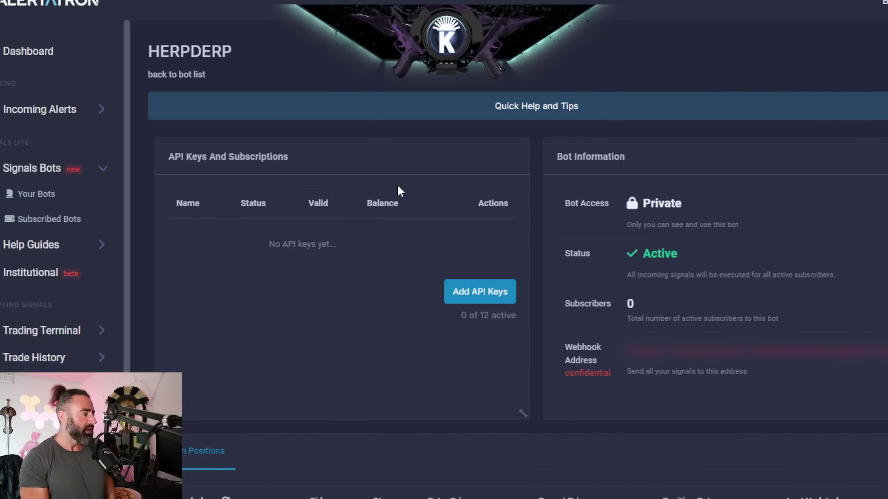
- Add Blofin API keys to the bot named DERP, then switch to the BloFin window
{"action": "left_click", "coordinate": [472, 298]}
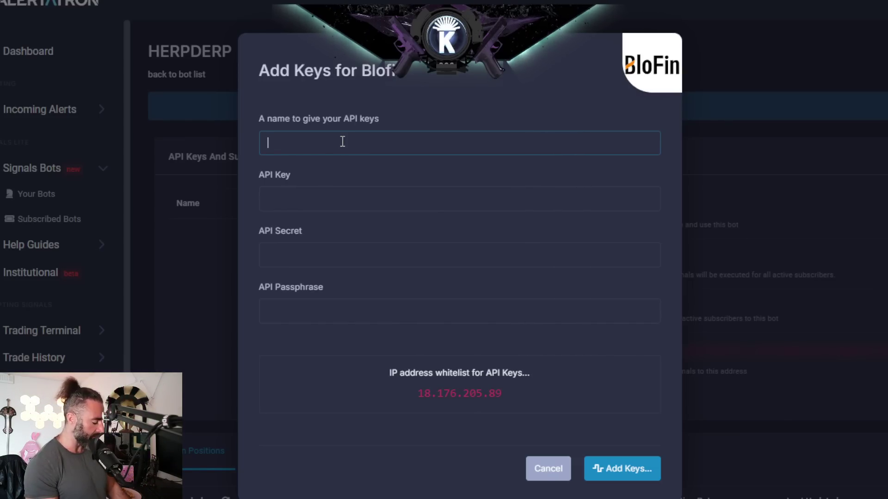
{"action": "type", "text": "DERP"}
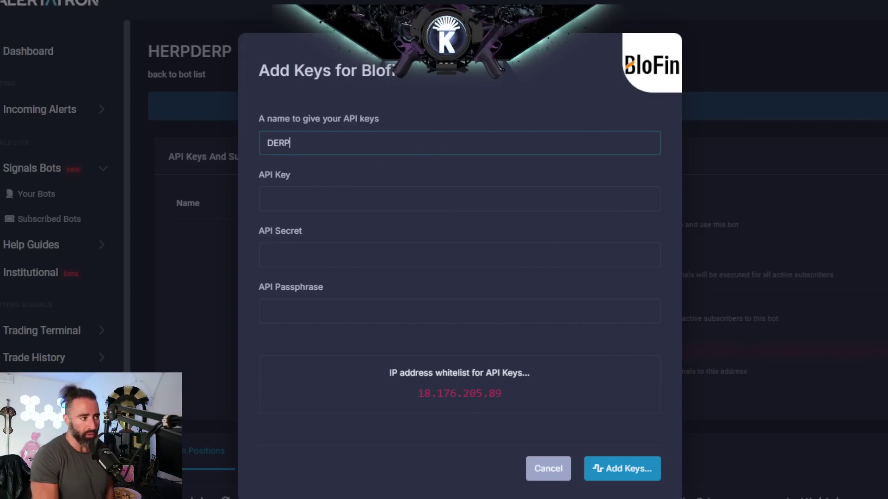
{"action": "key", "text": "alt+Tab"}
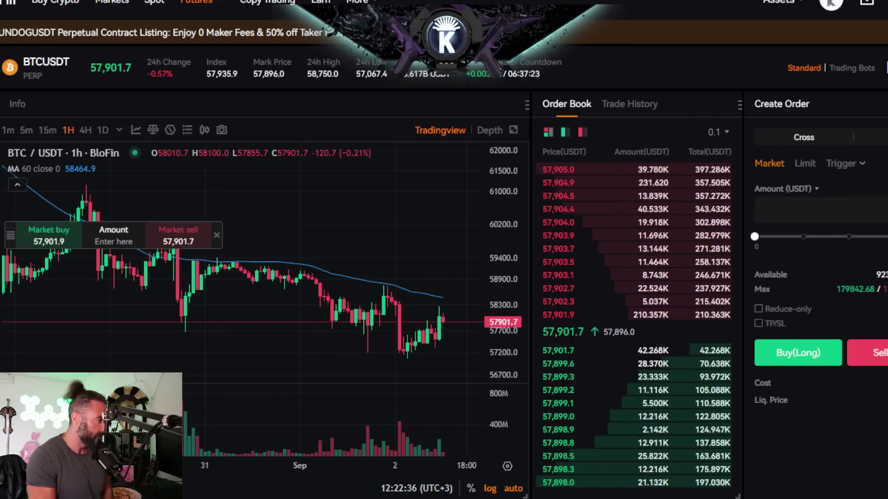
- Delete the existing KROWN API key in BloFin's API Management
{"action": "left_click", "coordinate": [832, 5]}
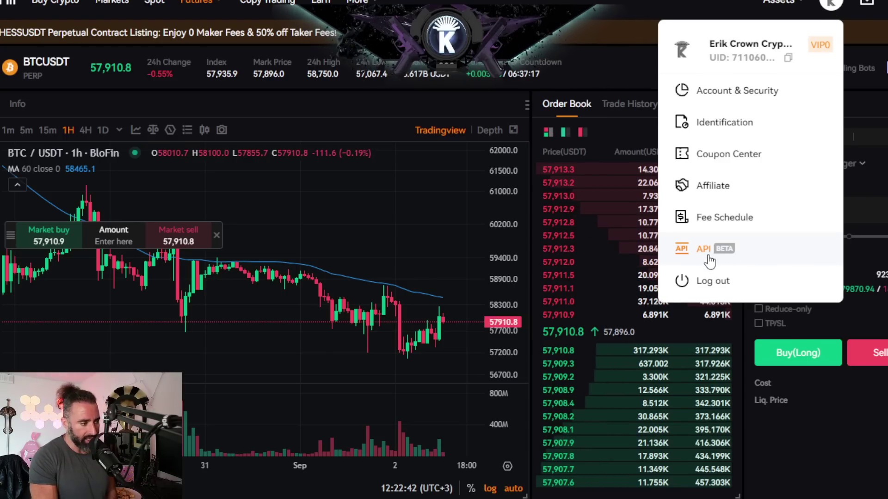
{"action": "left_click", "coordinate": [734, 255]}
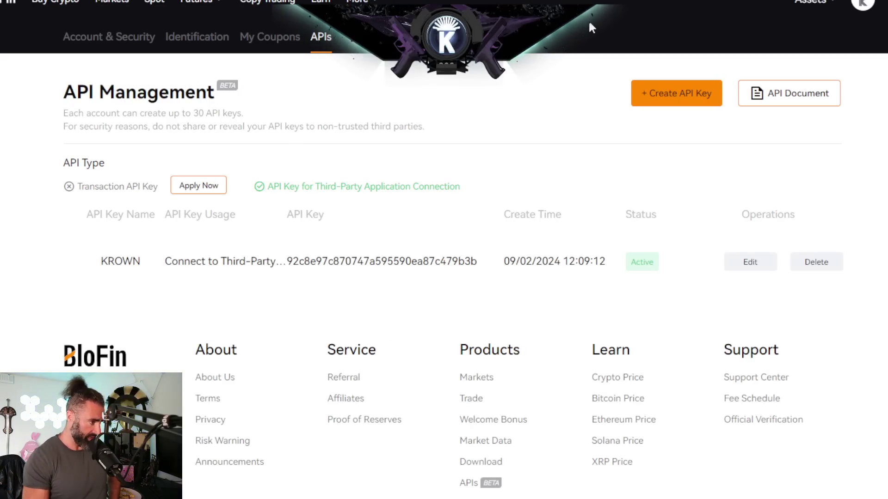
{"action": "left_click", "coordinate": [818, 264]}
{"action": "left_click", "coordinate": [510, 330]}
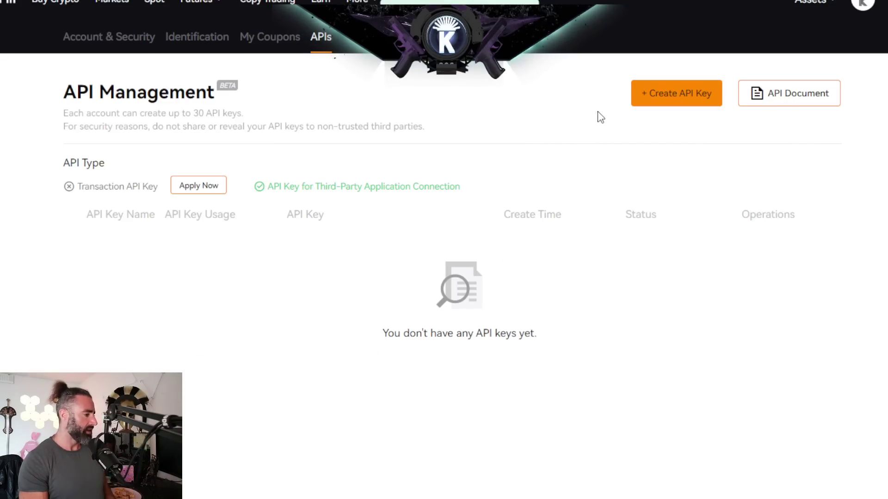
- Start a new BloFin API key named DERP with the Trade permission ticked
{"action": "left_click", "coordinate": [676, 96]}
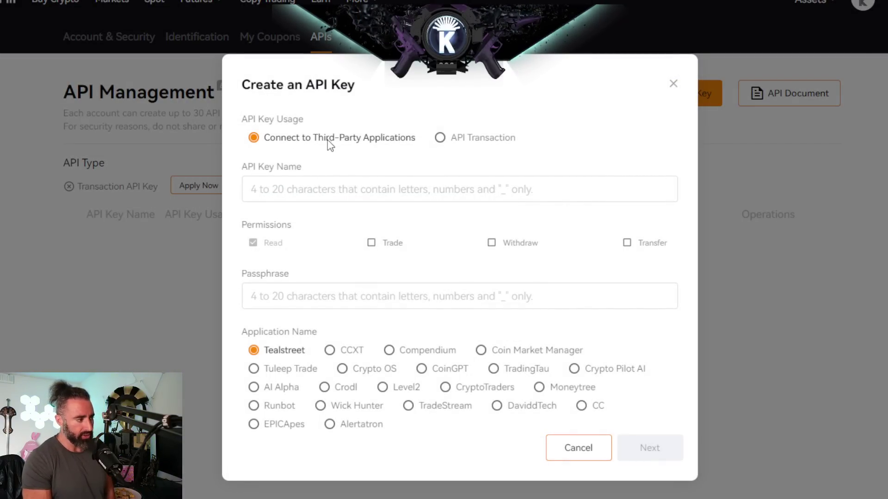
{"action": "left_click", "coordinate": [272, 187]}
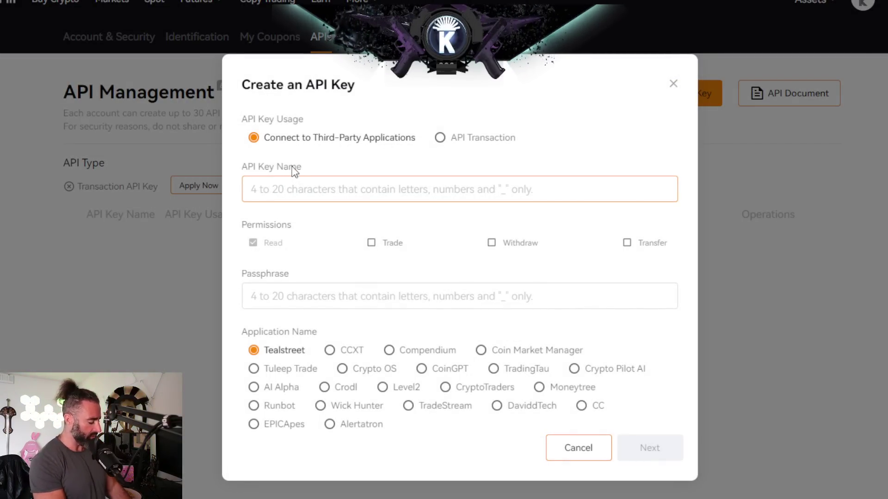
{"action": "type", "text": "DERP"}
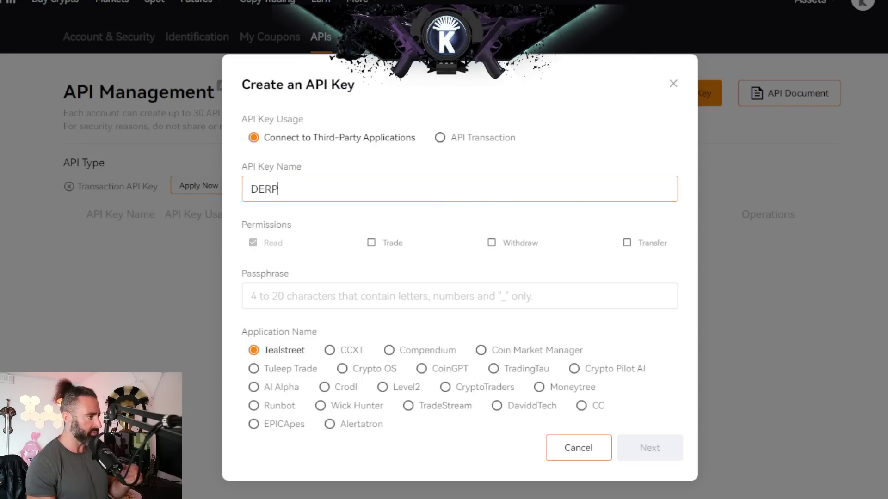
{"action": "key", "text": "alt+Tab"}
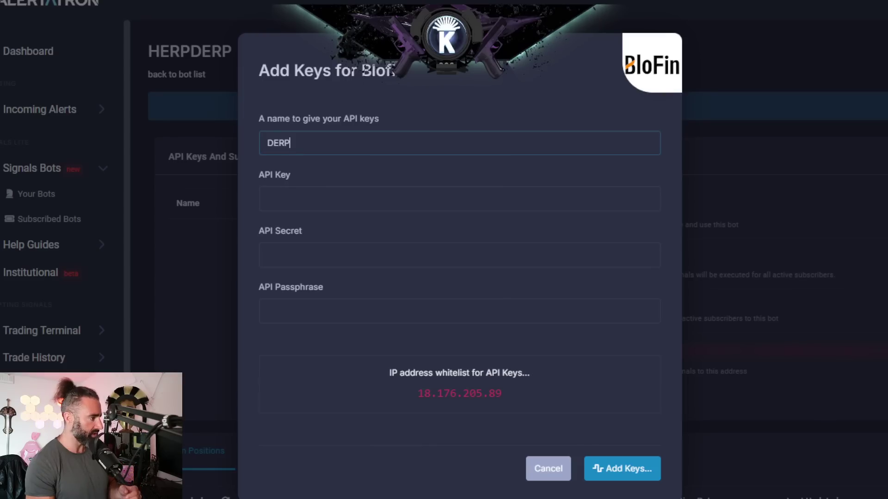
{"action": "key", "text": "alt+Tab"}
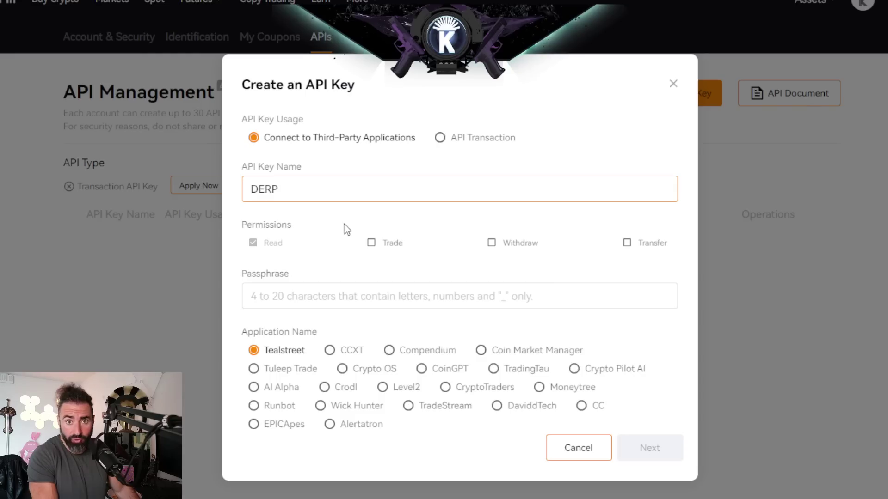
{"action": "left_click", "coordinate": [371, 243]}
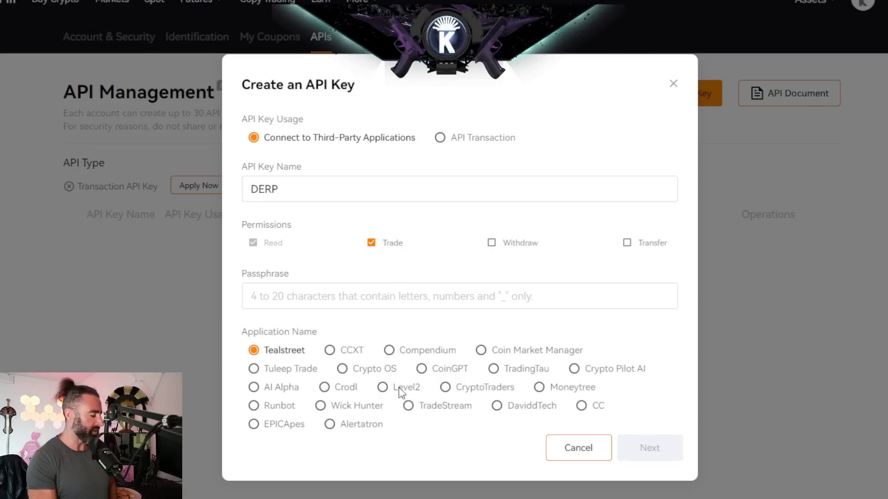
- Enter the key's passphrase and choose Alertatron as the application name
{"action": "left_click", "coordinate": [304, 298]}
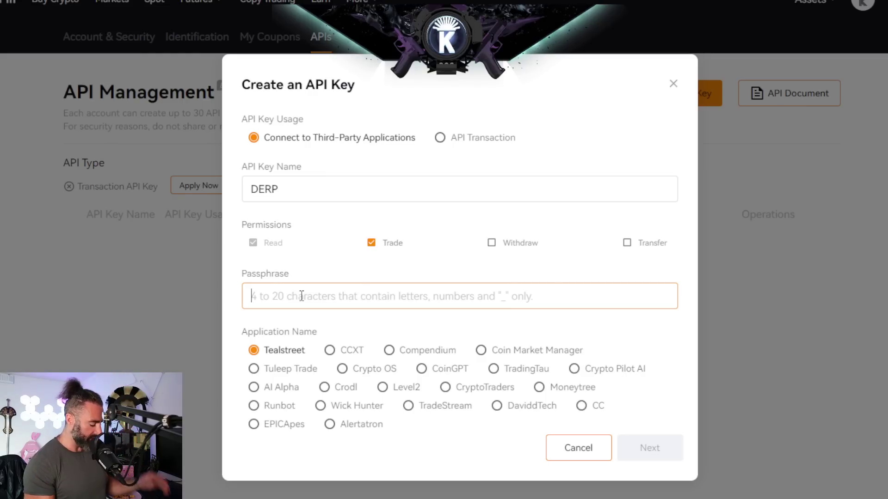
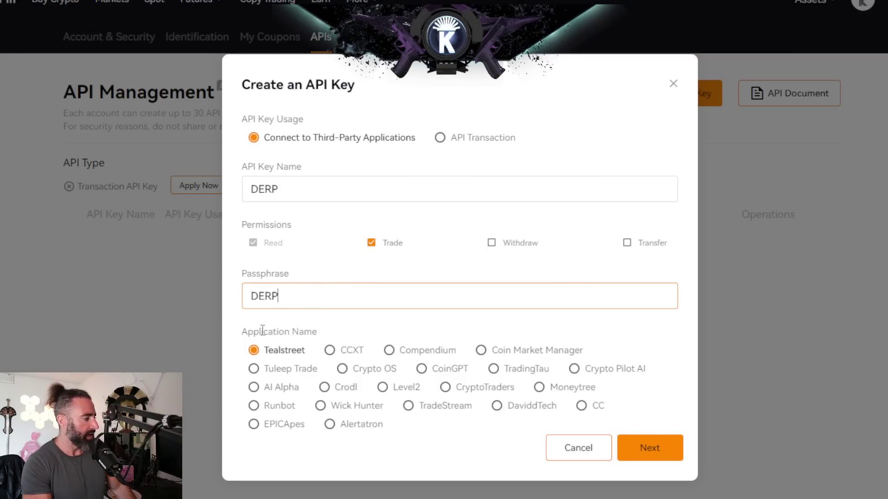
{"action": "mouse_move", "coordinate": [259, 333]}
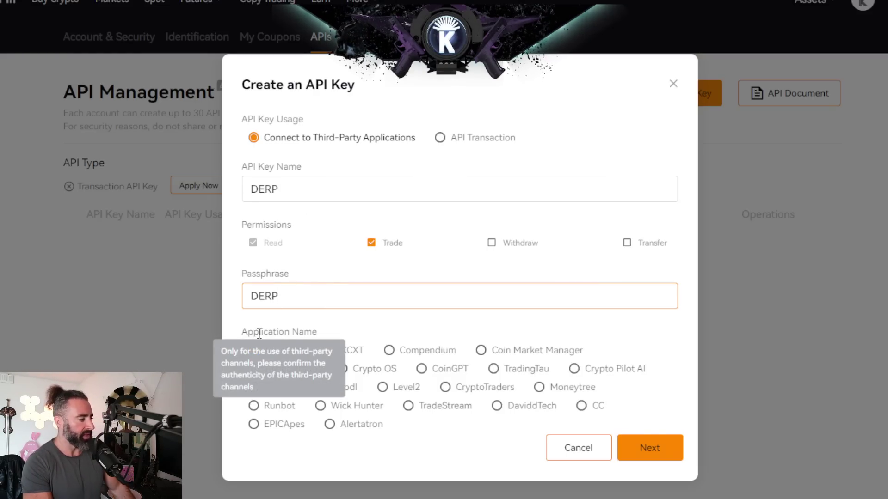
{"action": "left_click", "coordinate": [329, 424]}
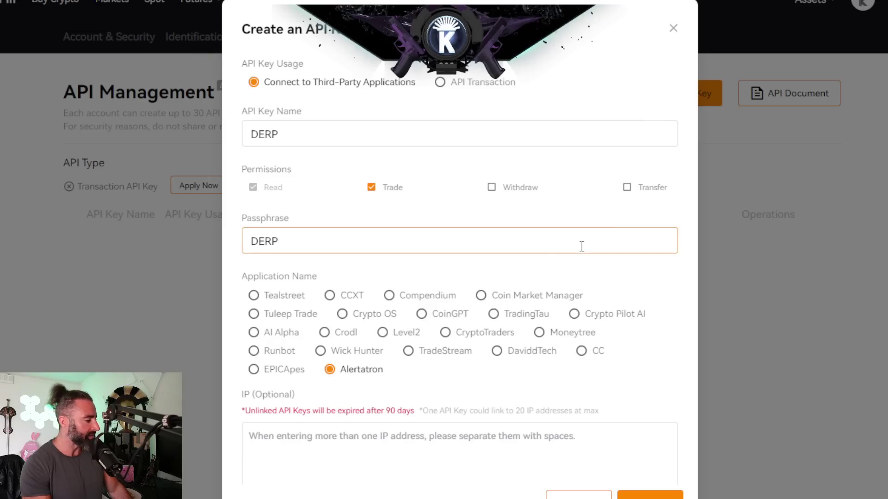
{"action": "left_click", "coordinate": [390, 448]}
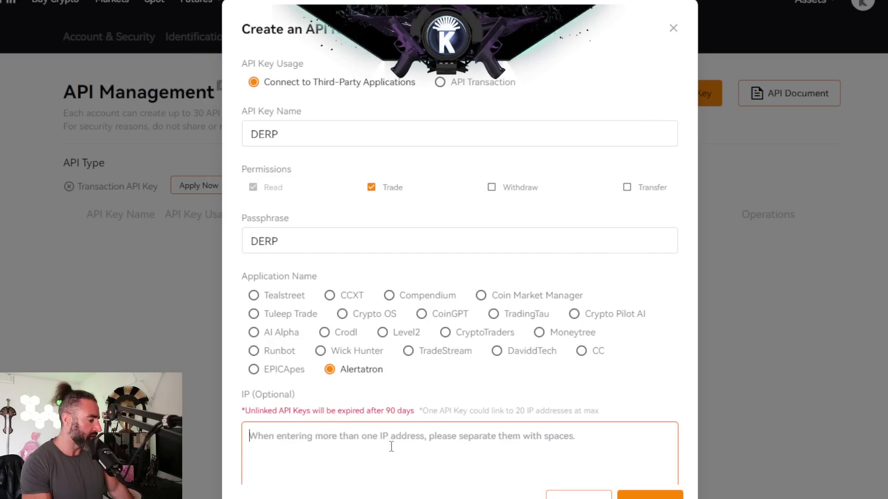
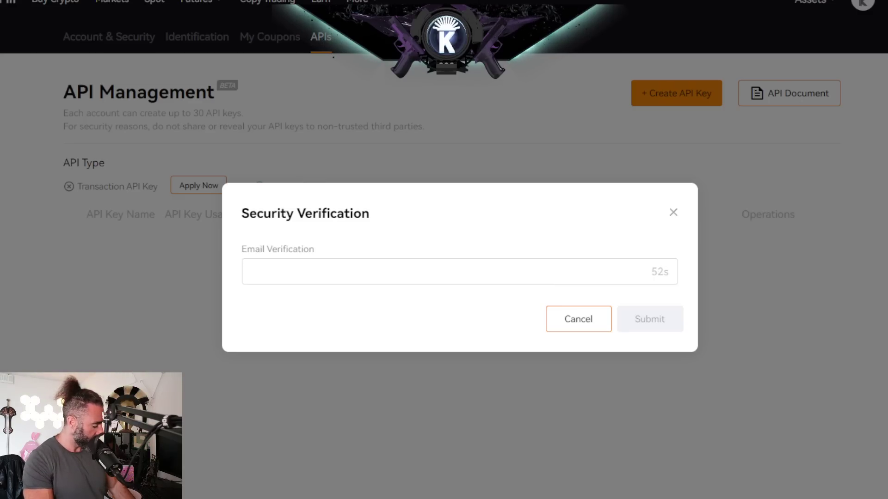
- Paste the emailed verification code and submit it to reveal the DERP API key and secret
{"action": "left_click", "coordinate": [315, 279]}
{"action": "left_click", "coordinate": [649, 322]}
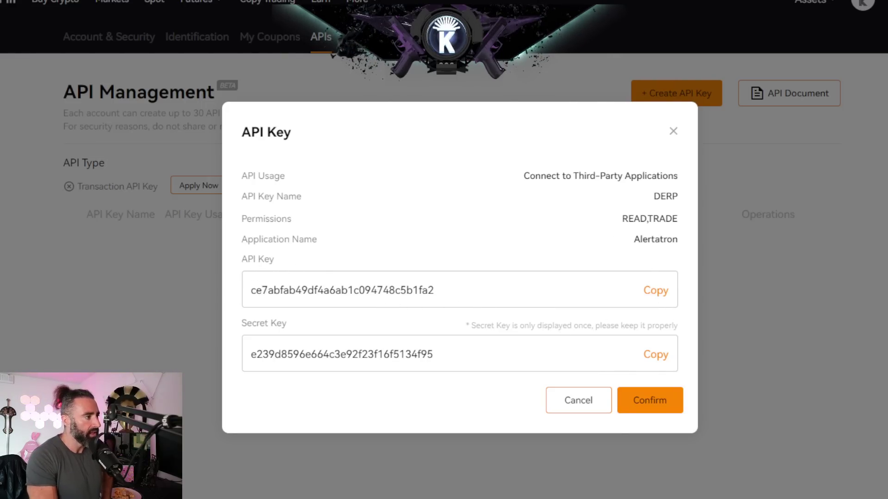
- Copy the BloFin API key and secret into Alertatron's API Key and API Secret fields
{"action": "key", "text": "ctrl+Tab"}
{"action": "left_click", "coordinate": [312, 198]}
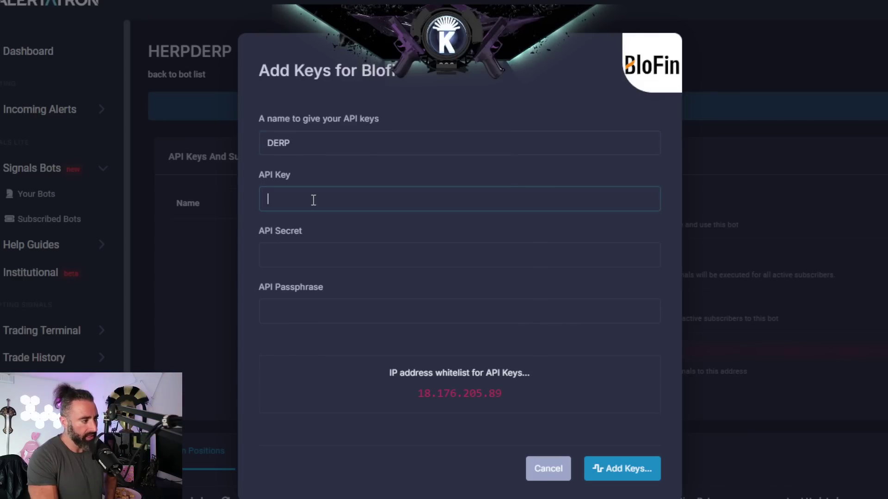
{"action": "key", "text": "ctrl+v"}
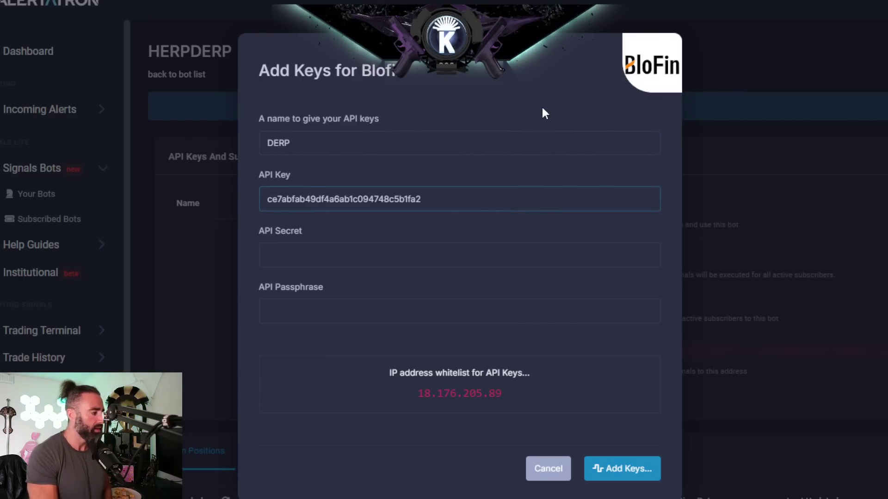
{"action": "key", "text": "ctrl+shift+Tab"}
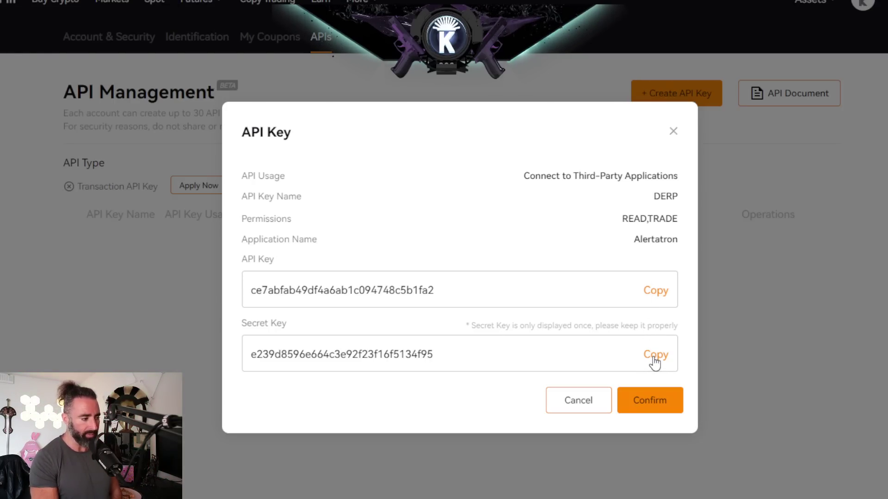
{"action": "left_click", "coordinate": [654, 356]}
{"action": "key", "text": "ctrl+Tab"}
{"action": "left_click", "coordinate": [382, 252]}
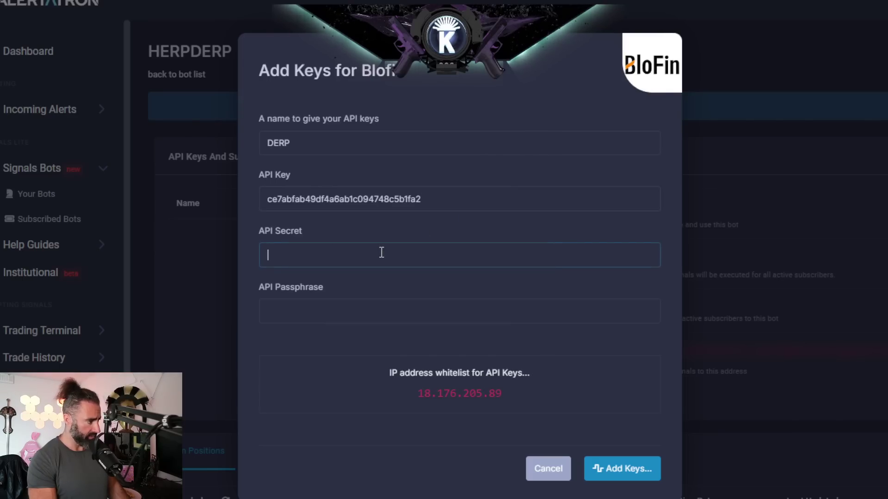
{"action": "key", "text": "ctrl+v"}
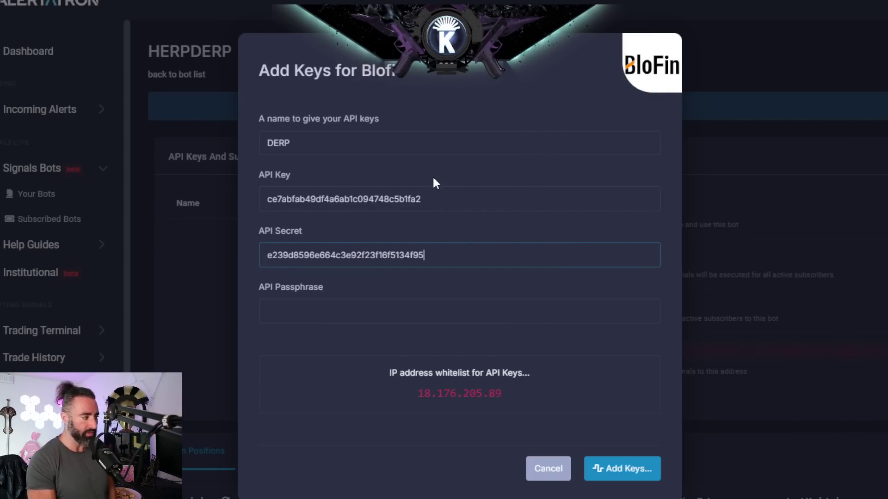
- Enter the API passphrase in Alertatron and confirm the new DERP key in BloFin
{"action": "left_click", "coordinate": [319, 311]}
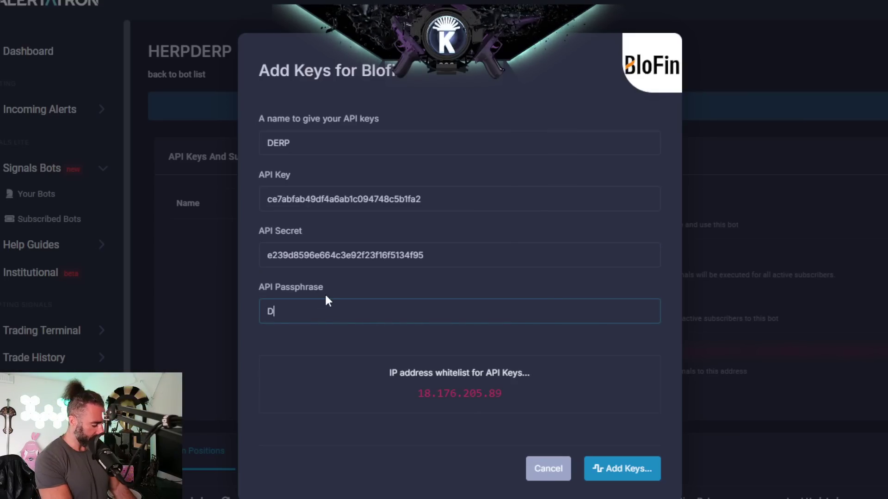
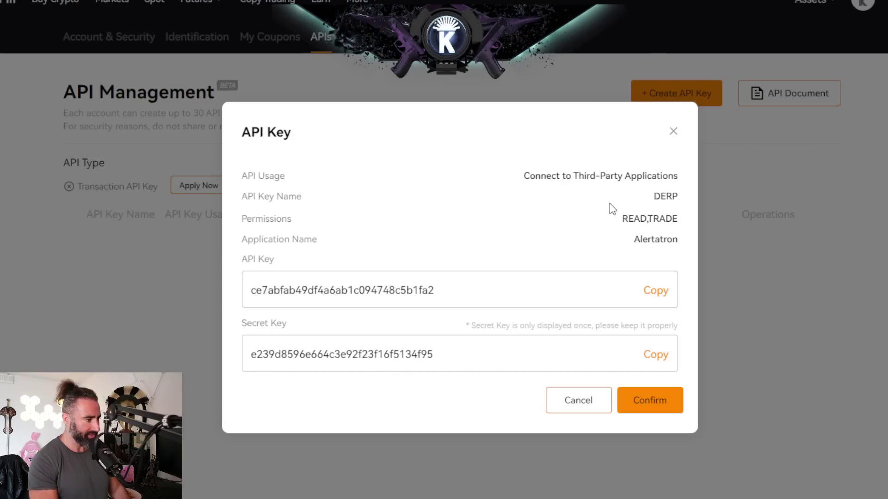
{"action": "left_click", "coordinate": [647, 406]}
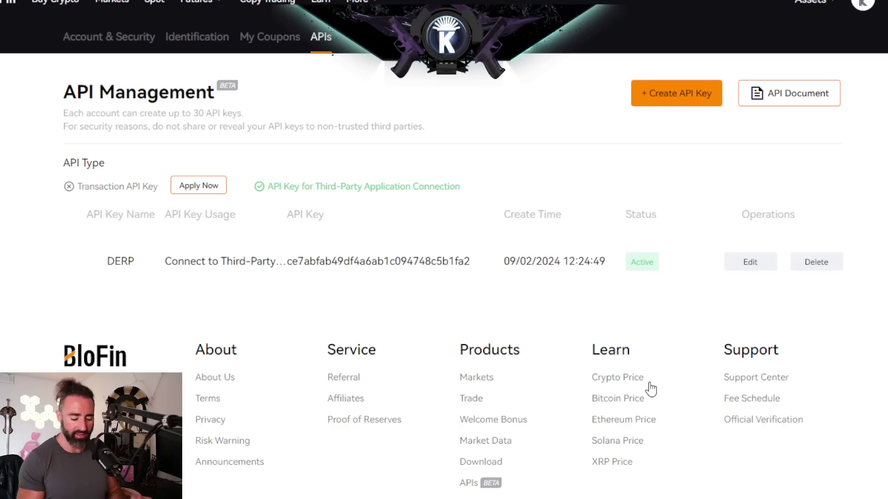
- Open BloFin's BTCUSDT perpetual futures page, then return to the Alertatron key form
{"action": "mouse_move", "coordinate": [206, 7]}
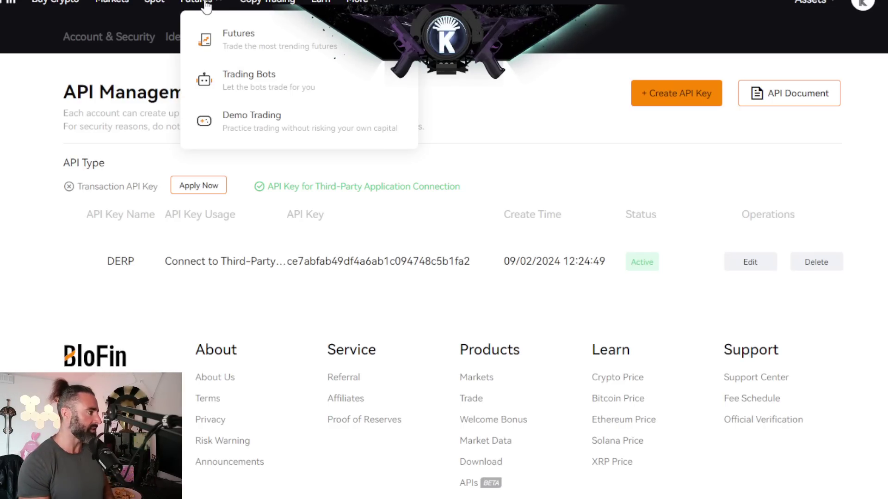
{"action": "left_click", "coordinate": [202, 36]}
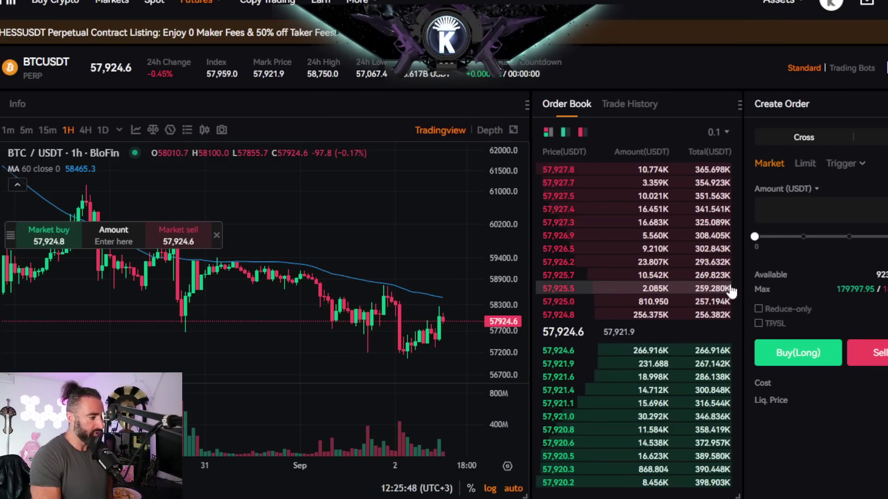
{"action": "scroll", "coordinate": [741, 275], "scroll_direction": "down", "scroll_amount": 2}
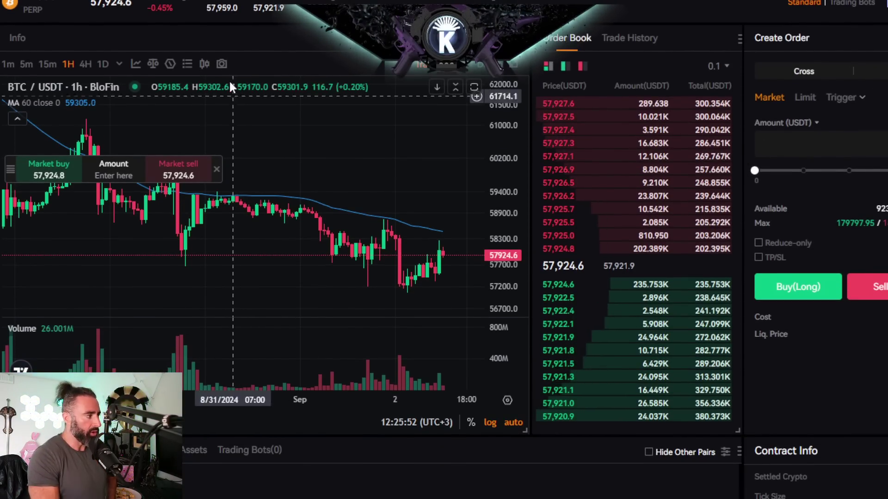
{"action": "mouse_move", "coordinate": [37, 3]}
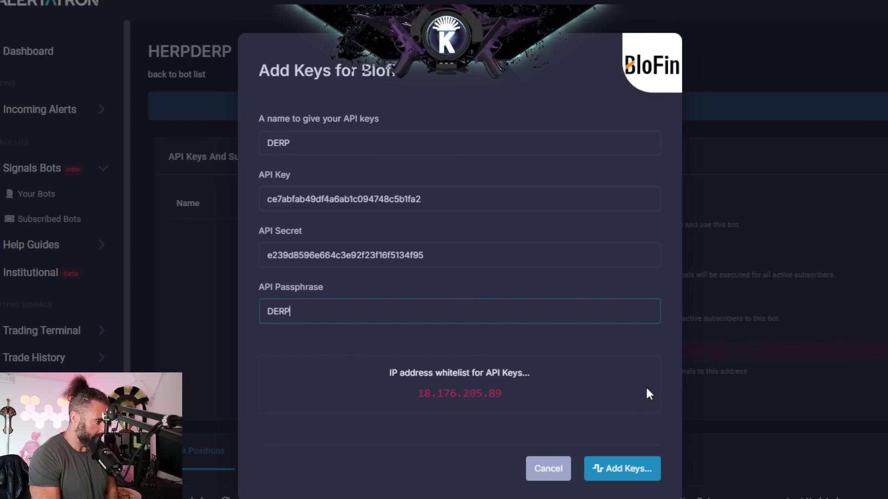
- Add the DERP BloFin keys to the HERPDERP bot
{"action": "left_click", "coordinate": [624, 469]}
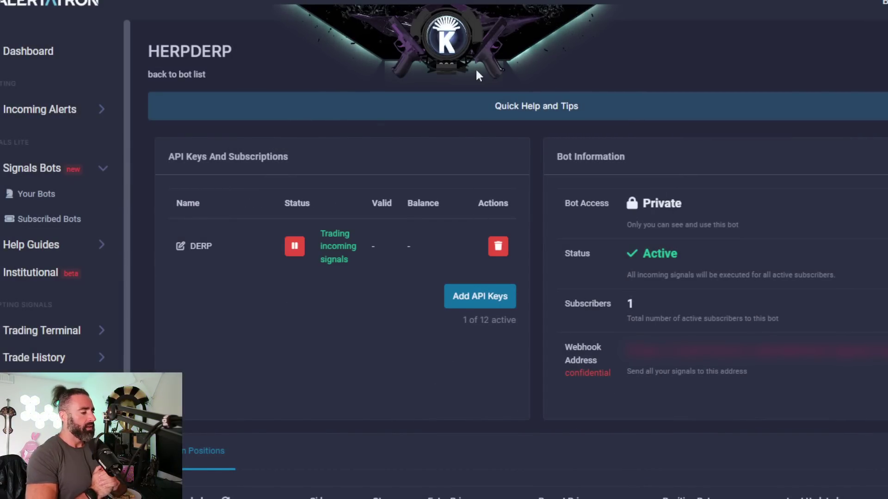
{"action": "scroll", "coordinate": [451, 151], "scroll_direction": "down", "scroll_amount": 7}
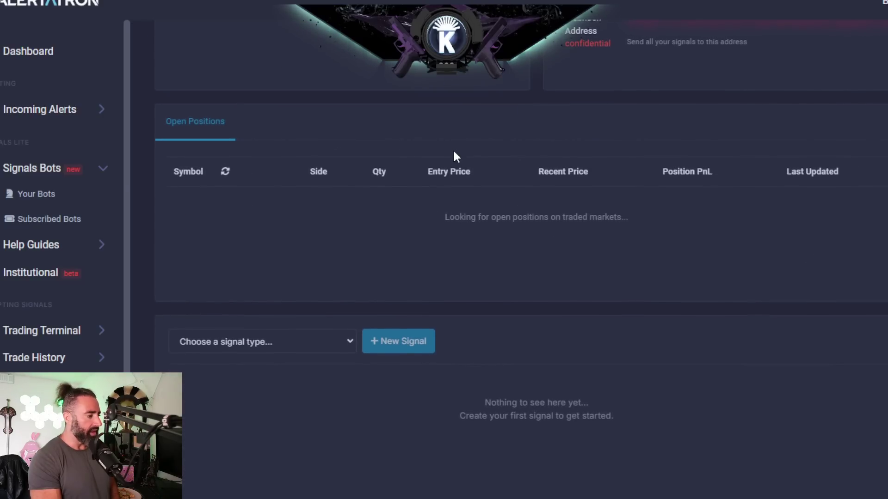
{"action": "scroll", "coordinate": [461, 185], "scroll_direction": "down", "scroll_amount": 2}
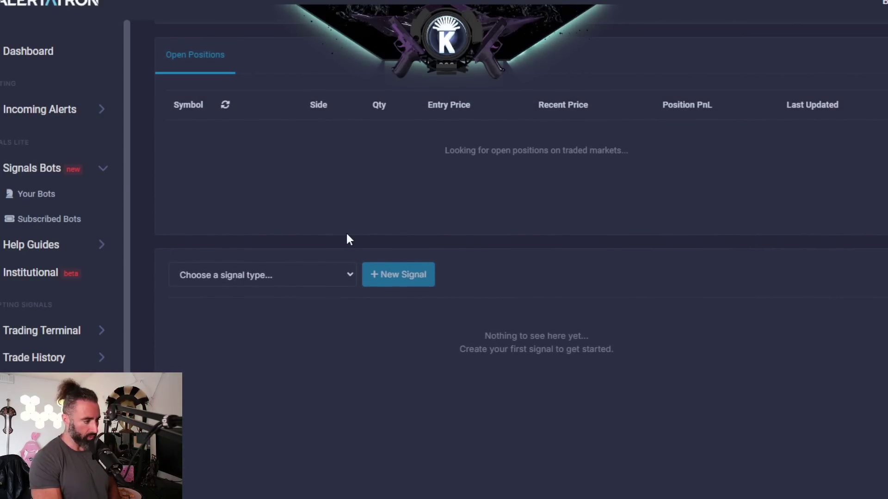
{"action": "scroll", "coordinate": [349, 239], "scroll_direction": "down", "scroll_amount": 2}
{"action": "scroll", "coordinate": [361, 232], "scroll_direction": "up", "scroll_amount": 10}
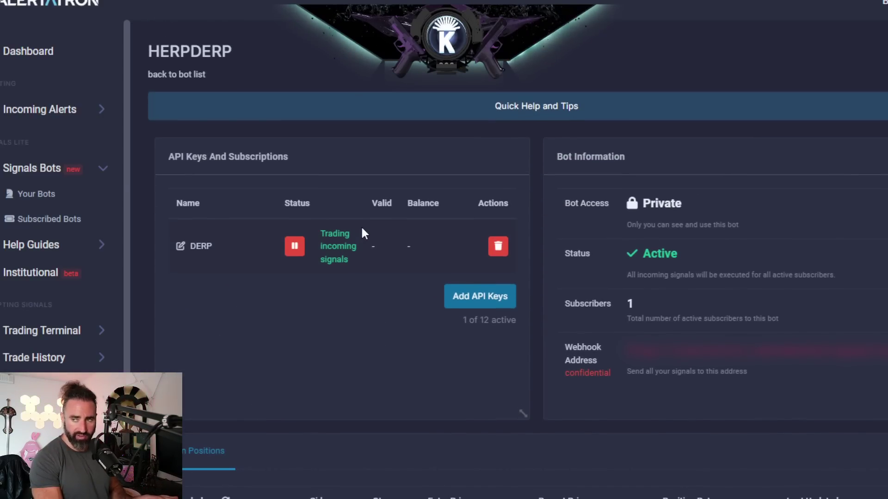
- Choose Limit Order as the bot's new signal type
{"action": "scroll", "coordinate": [364, 227], "scroll_direction": "down", "scroll_amount": 9}
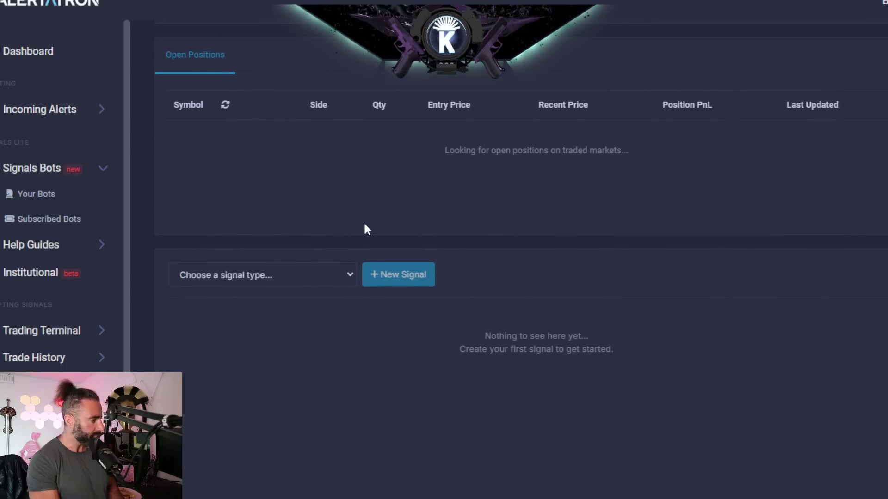
{"action": "scroll", "coordinate": [365, 229], "scroll_direction": "down", "scroll_amount": 2}
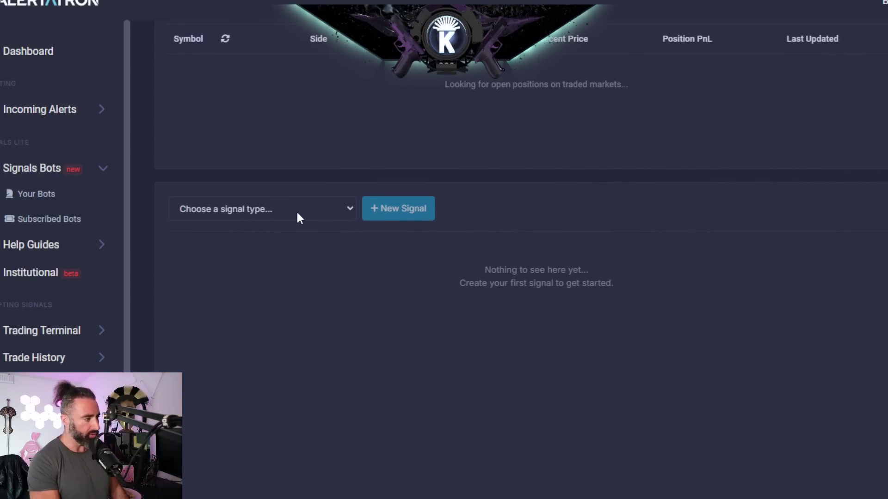
{"action": "left_click", "coordinate": [343, 206]}
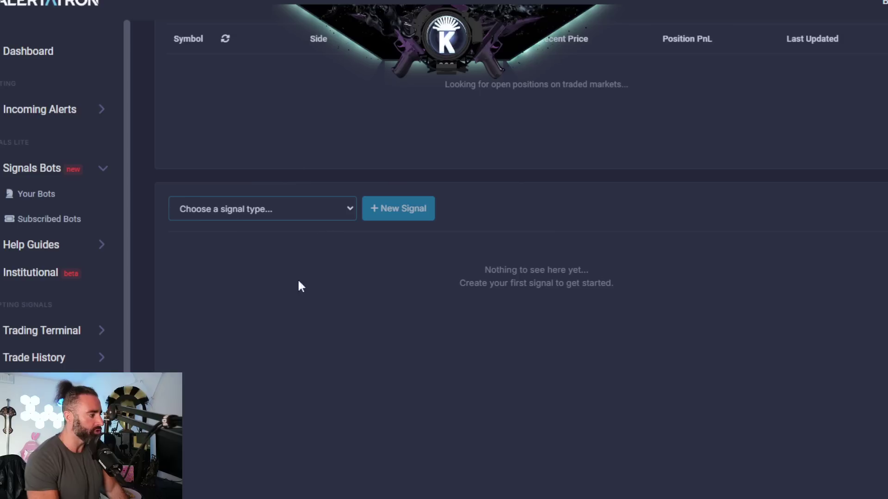
{"action": "left_click", "coordinate": [285, 299]}
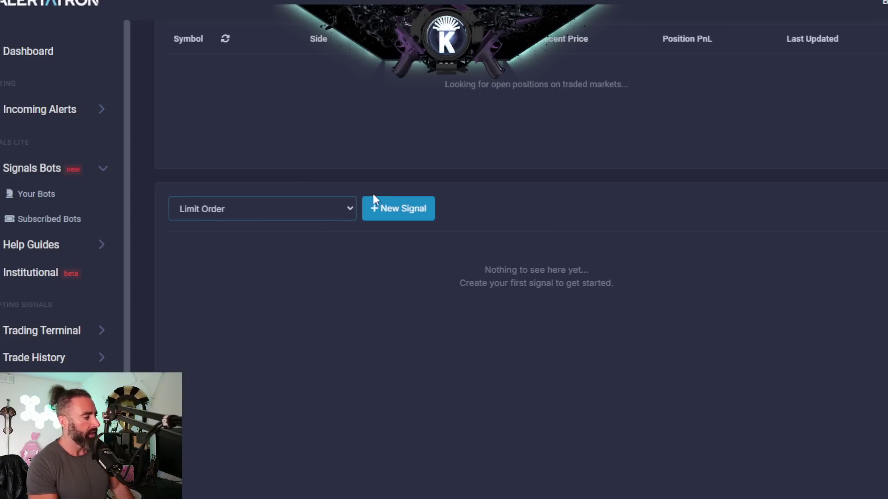
- Create a limit order signal with a 6.9% offset and 20x cross leverage
{"action": "left_click", "coordinate": [389, 213]}
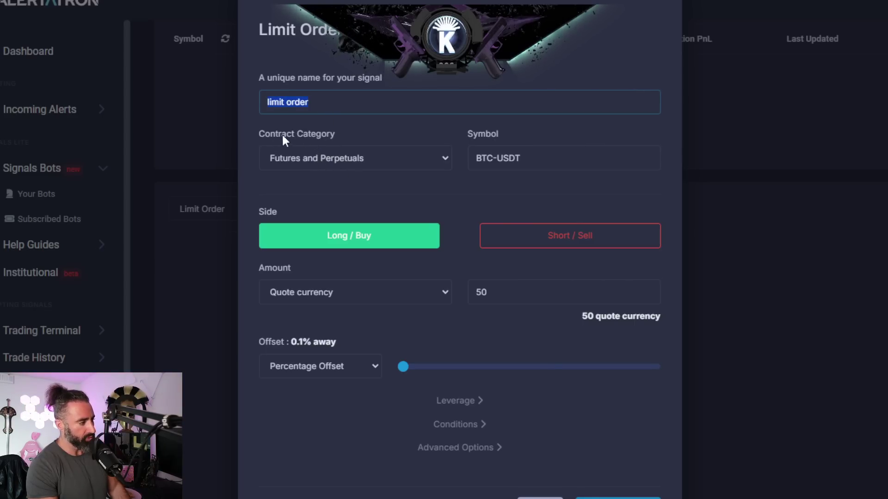
{"action": "left_click", "coordinate": [354, 163]}
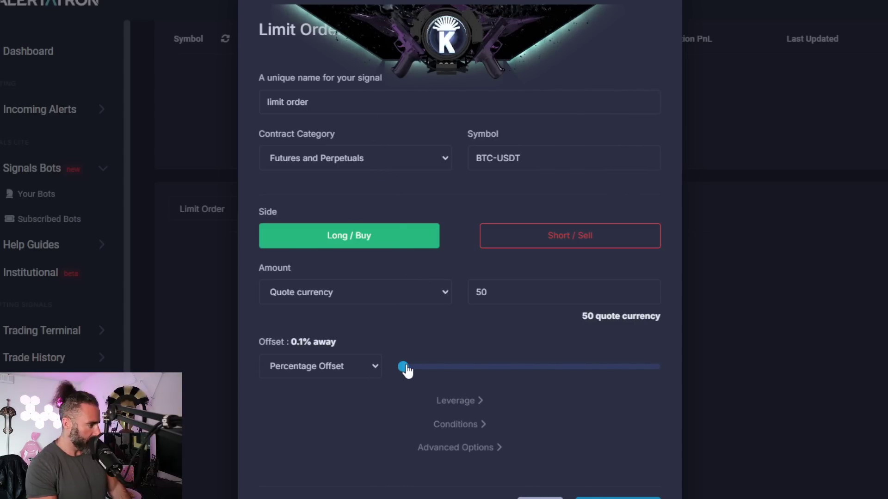
{"action": "left_click_drag", "start_coordinate": [406, 370], "coordinate": [579, 376]}
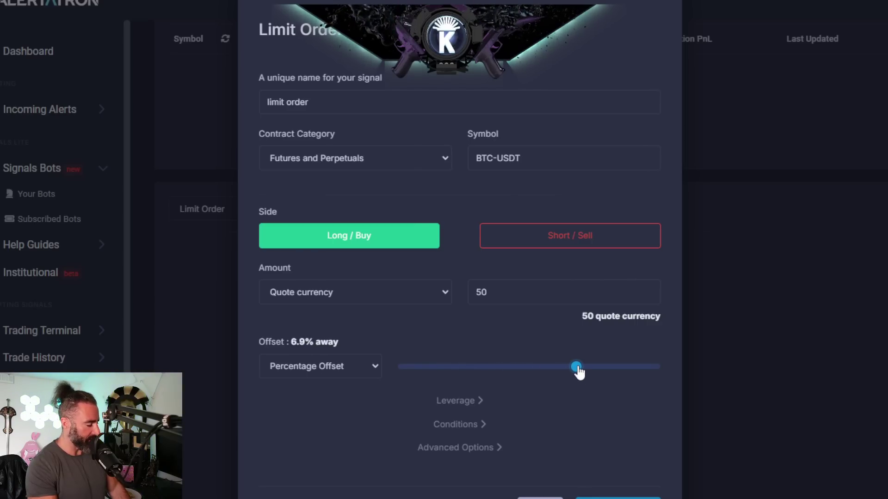
{"action": "left_click", "coordinate": [467, 403]}
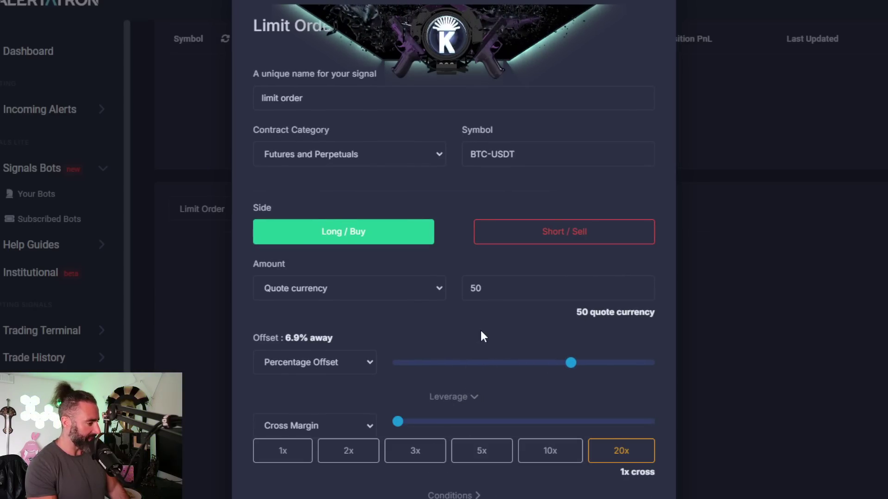
{"action": "scroll", "coordinate": [481, 337], "scroll_direction": "down", "scroll_amount": 2}
{"action": "left_click", "coordinate": [619, 383]}
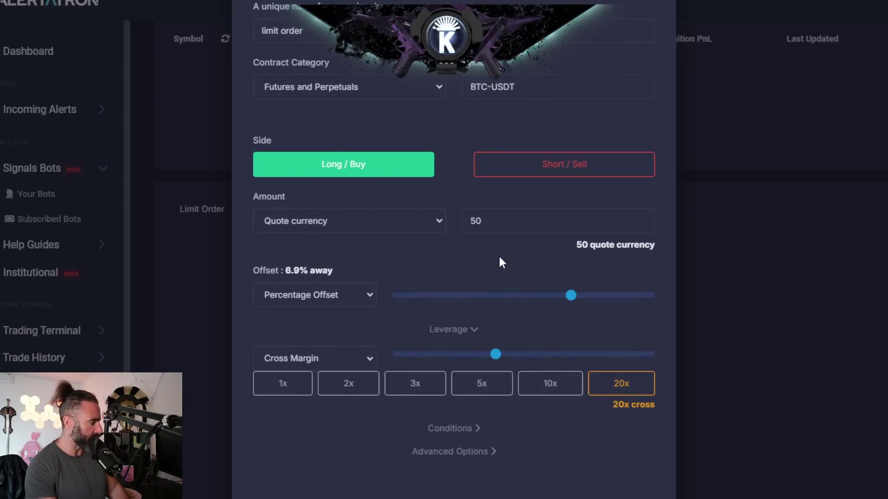
- Review the conditions and post-only advanced options, then save the limit order signal
{"action": "left_click", "coordinate": [453, 428]}
{"action": "scroll", "coordinate": [490, 342], "scroll_direction": "down", "scroll_amount": 1}
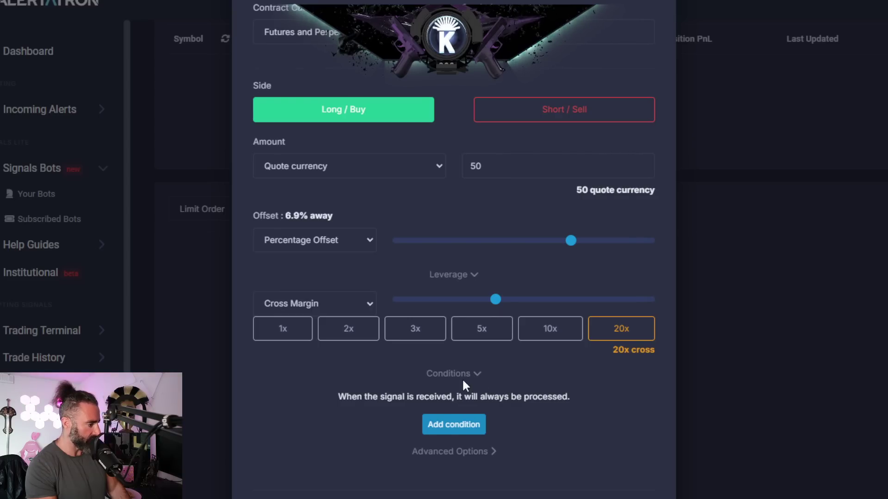
{"action": "left_click", "coordinate": [471, 455]}
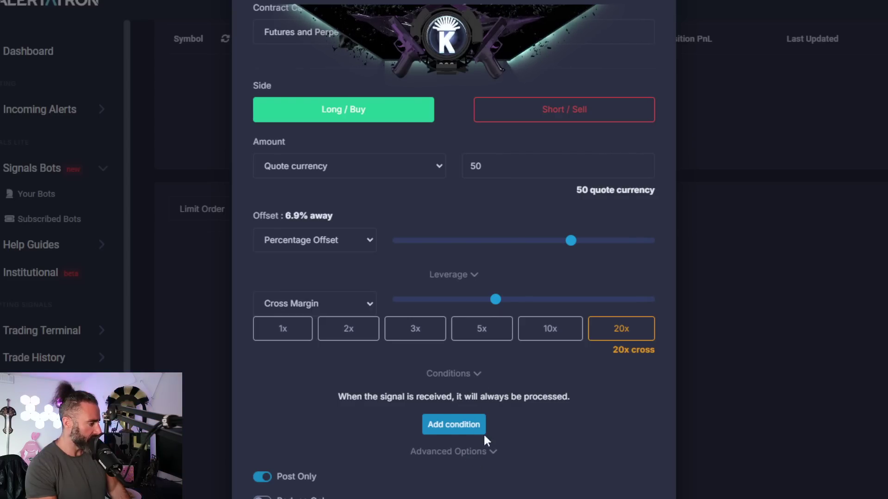
{"action": "left_click", "coordinate": [457, 457]}
{"action": "left_click", "coordinate": [462, 374]}
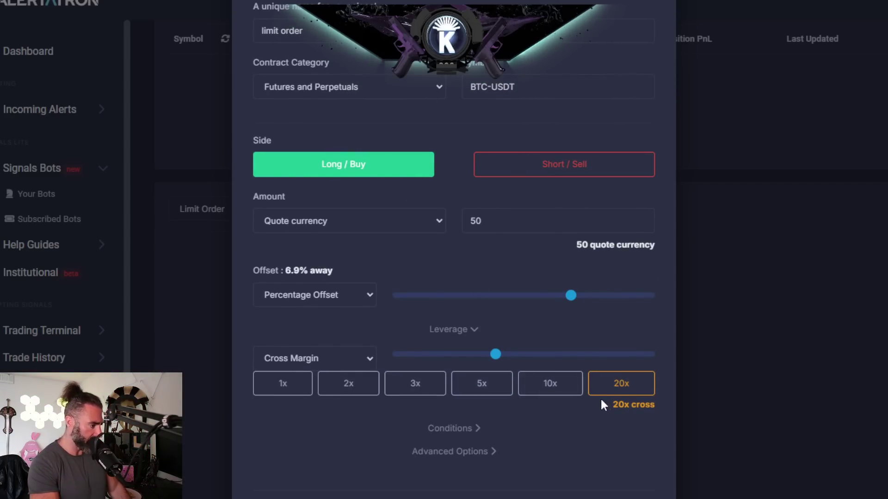
{"action": "key", "text": "Return"}
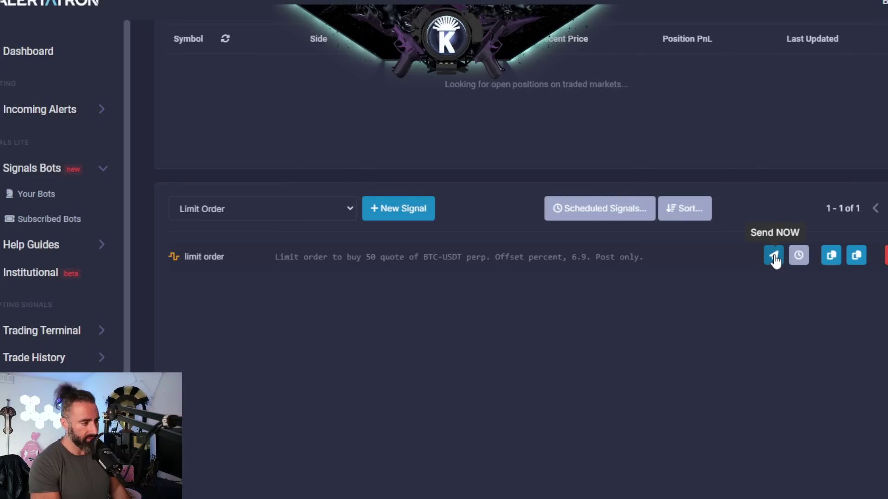
- Send the limit order signal now and check the resulting open order in BloFin
{"action": "left_click", "coordinate": [774, 259]}
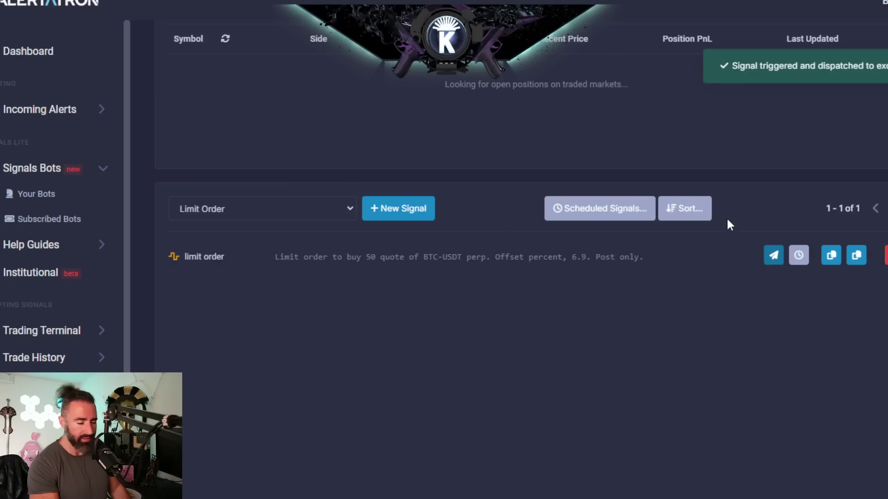
{"action": "key", "text": "alt+Tab"}
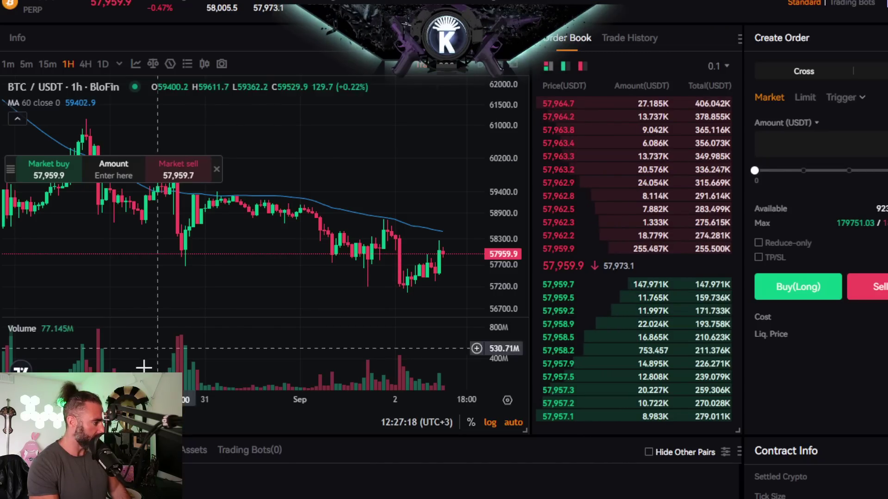
{"action": "scroll", "coordinate": [217, 476], "scroll_direction": "down", "scroll_amount": 3}
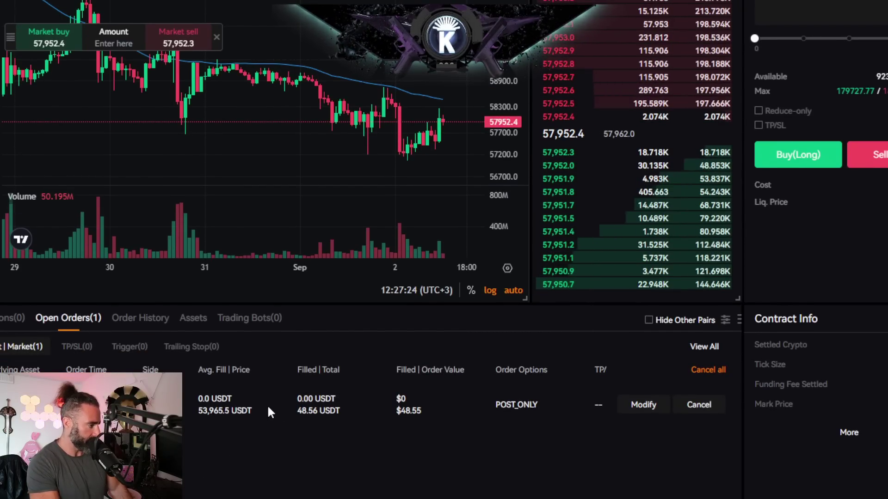
- Cancel the post-only buy order at 53,965.5 USDT in Open Orders
{"action": "scroll", "coordinate": [267, 404], "scroll_direction": "down", "scroll_amount": 2}
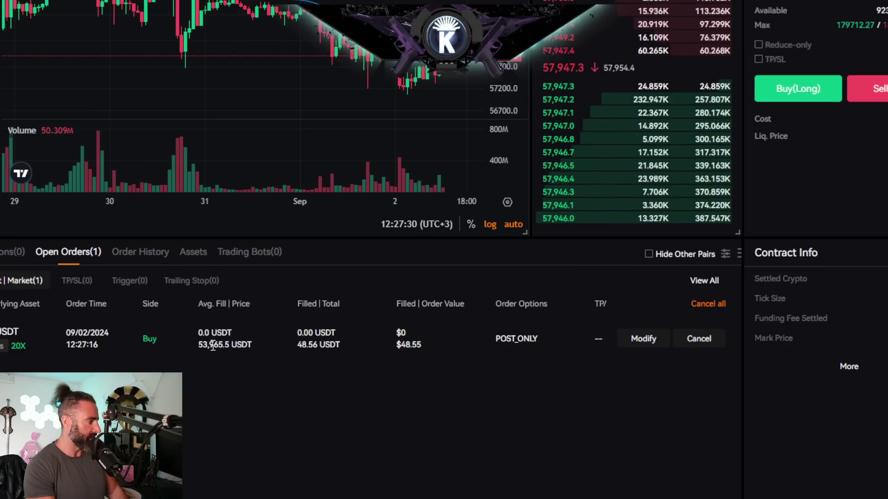
{"action": "scroll", "coordinate": [508, 277], "scroll_direction": "up", "scroll_amount": 2}
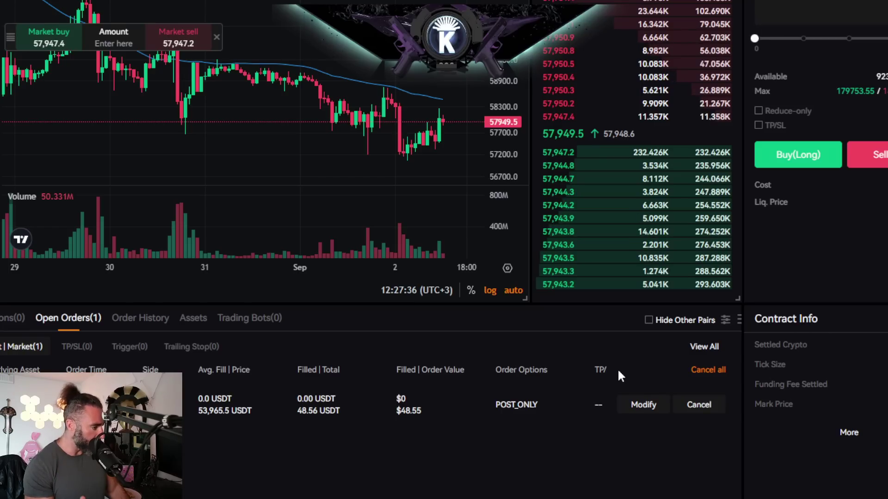
{"action": "left_click", "coordinate": [699, 406]}
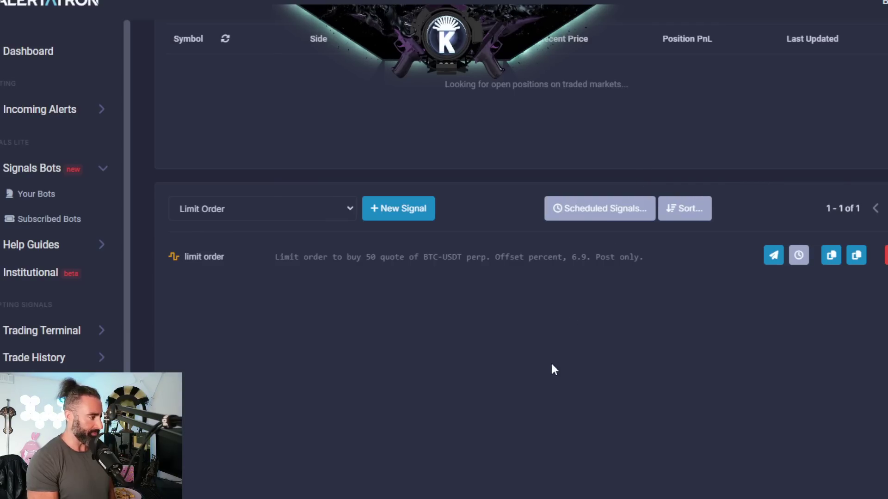
- Copy the HERPDERP bot's webhook address from its Bot Information section
{"action": "scroll", "coordinate": [553, 369], "scroll_direction": "up", "scroll_amount": 4}
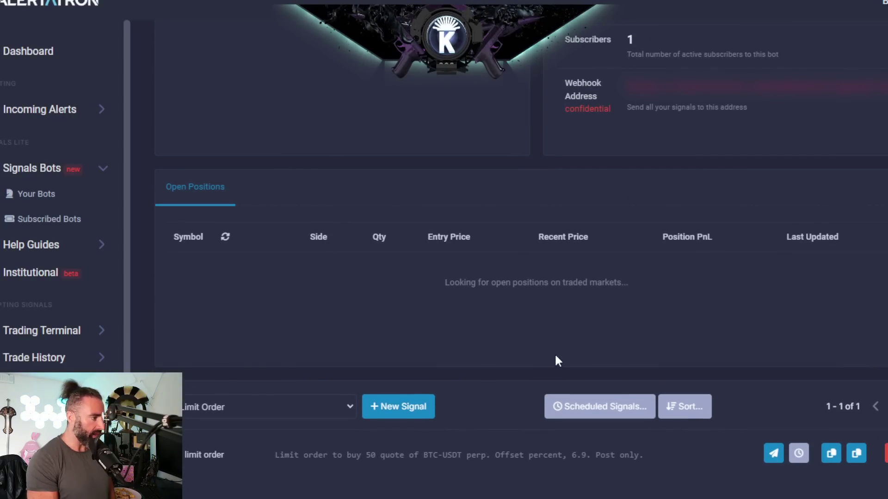
{"action": "scroll", "coordinate": [556, 360], "scroll_direction": "up", "scroll_amount": 4}
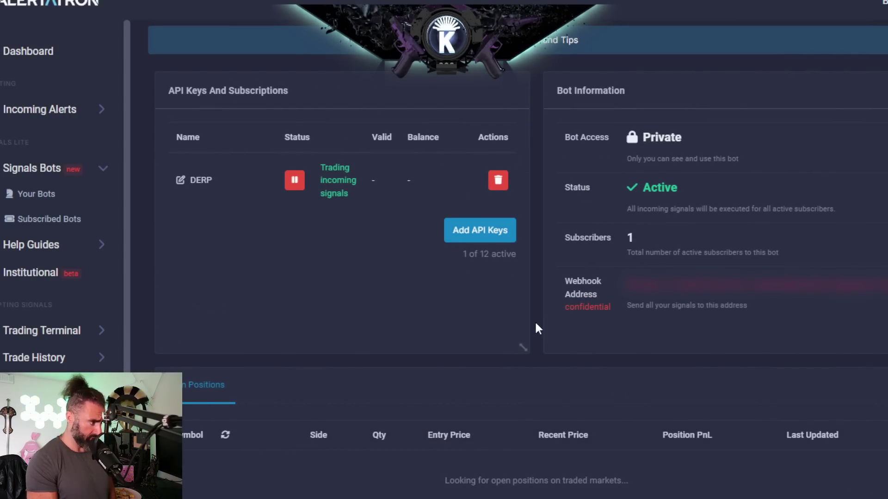
{"action": "scroll", "coordinate": [538, 328], "scroll_direction": "up", "scroll_amount": 2}
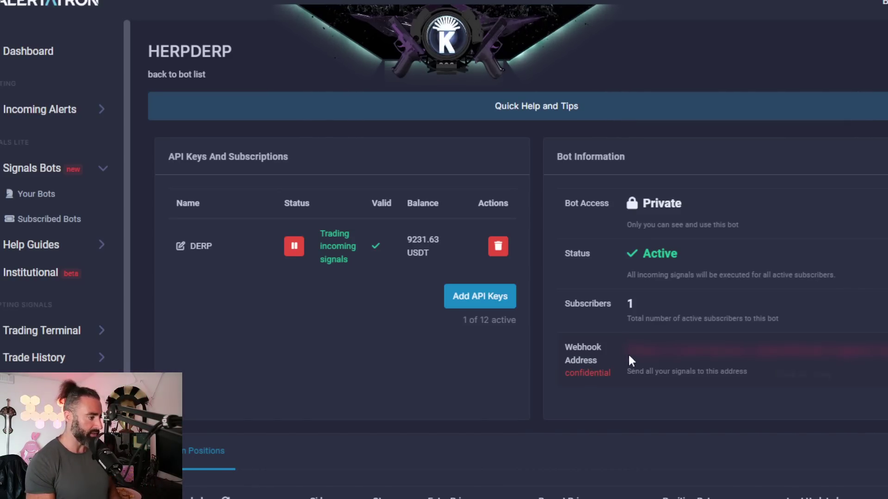
{"action": "mouse_move", "coordinate": [657, 350]}
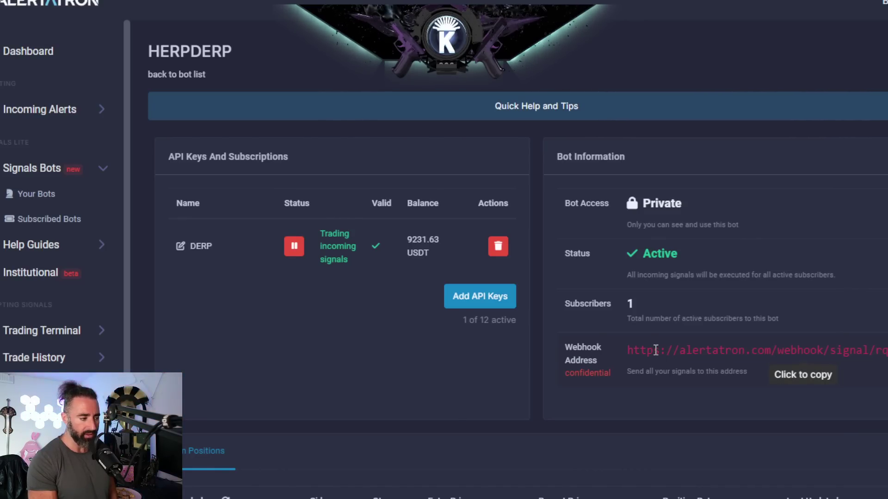
{"action": "left_click", "coordinate": [655, 350]}
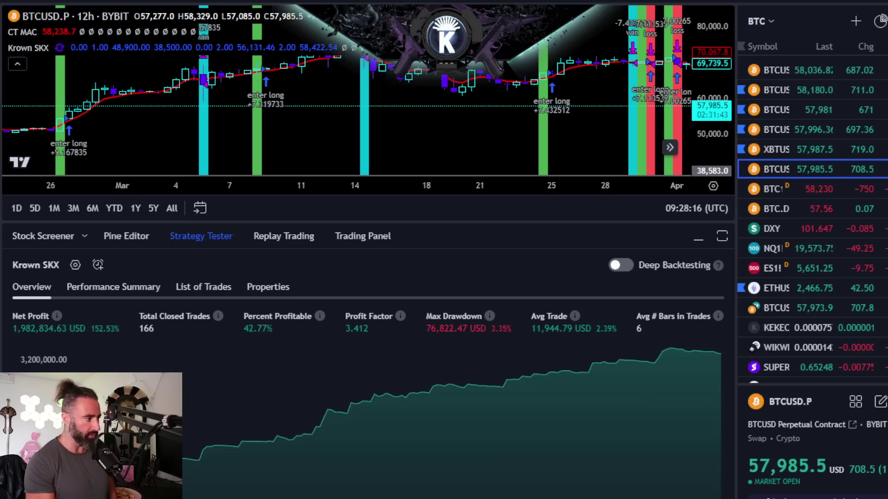
- Create a BTCUSD.P price alert at 79,694.5 that posts to the Alertatron webhook URL
{"action": "left_click", "coordinate": [201, 233]}
{"action": "left_click_drag", "start_coordinate": [471, 137], "coordinate": [373, 137]}
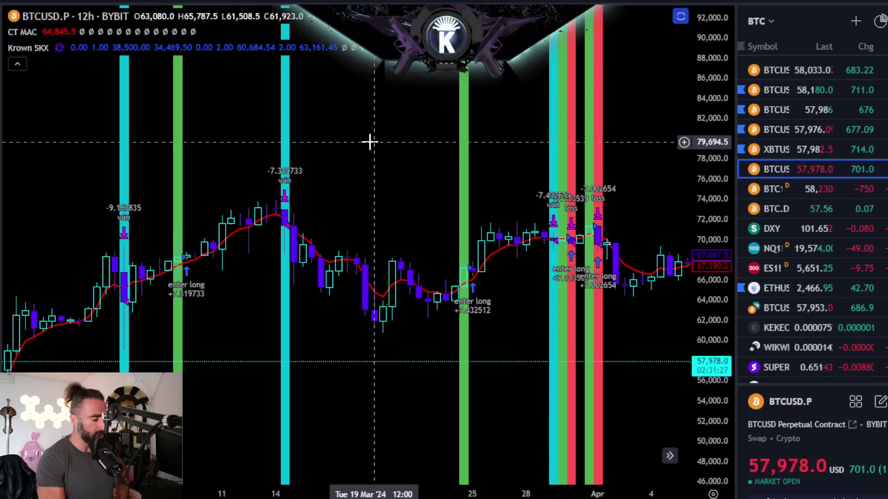
{"action": "right_click", "coordinate": [370, 141]}
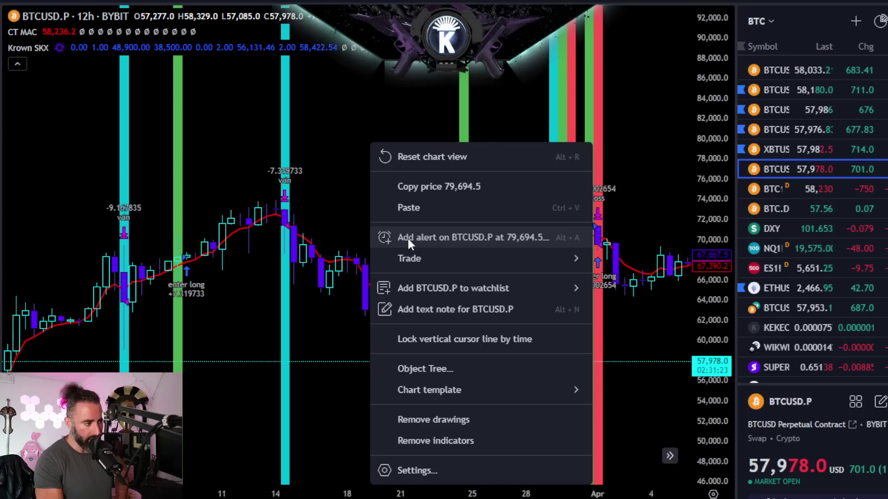
{"action": "left_click", "coordinate": [431, 234]}
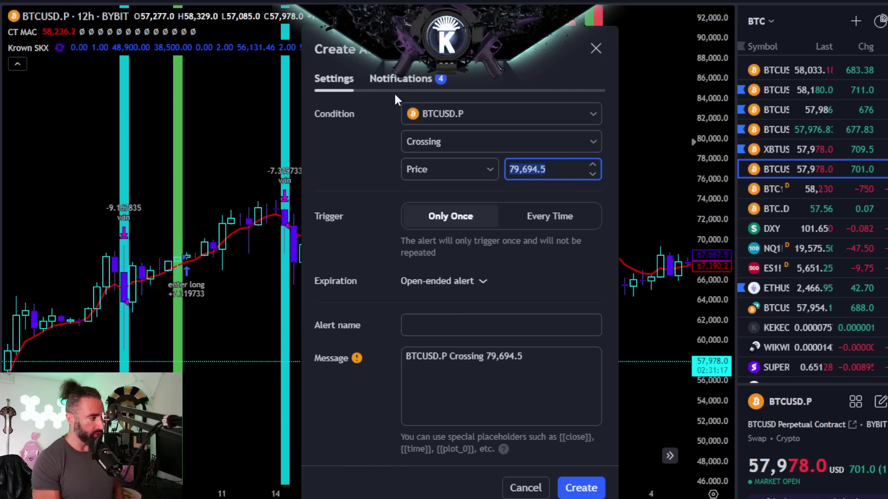
{"action": "left_click", "coordinate": [406, 76]}
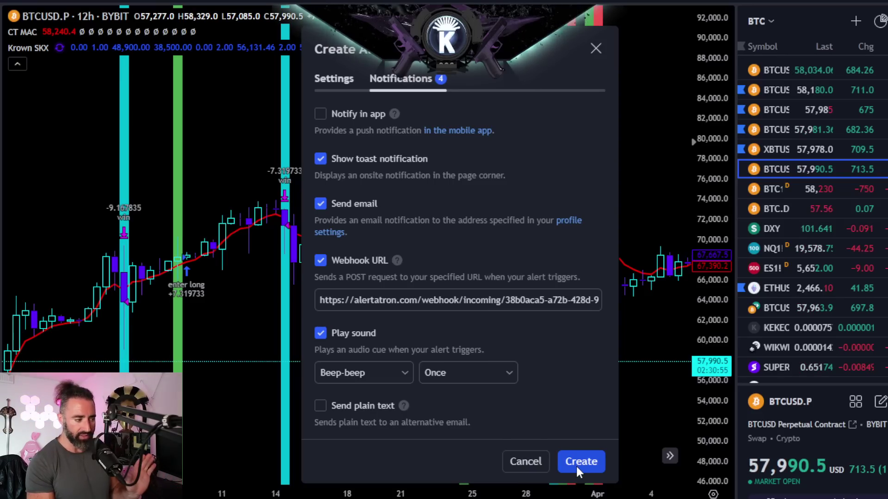
{"action": "left_click", "coordinate": [524, 457]}
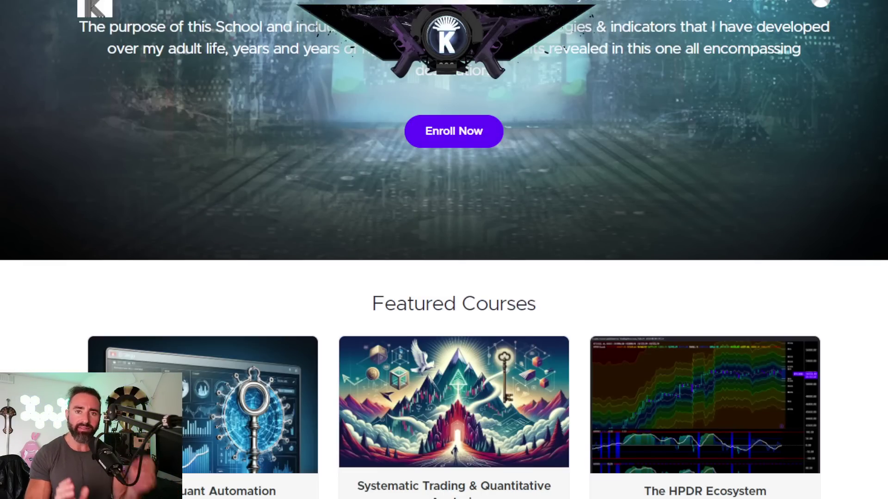
- Scroll the Krown Trading School homepage down to the Featured Courses cards
{"action": "scroll", "coordinate": [647, 280], "scroll_direction": "down", "scroll_amount": 4}
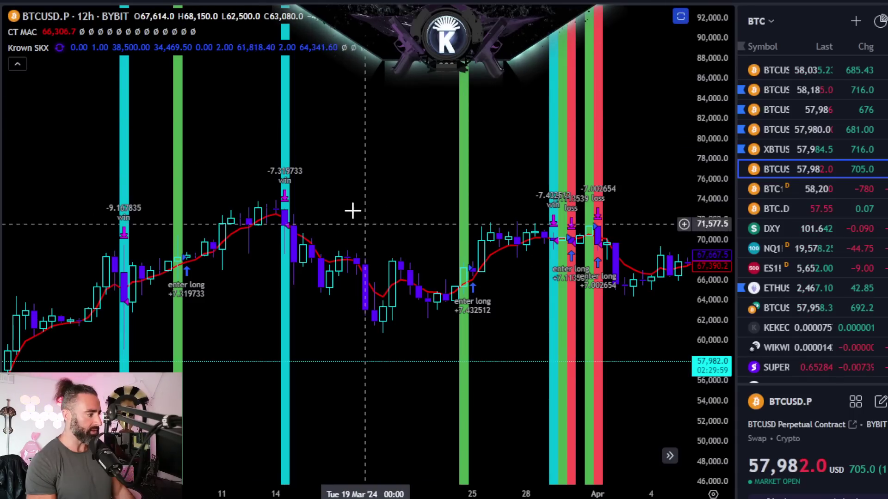
- Place a text note reading 'AUTOMATE' above the mid-March BTCUSD.P candles
{"action": "left_click_drag", "start_coordinate": [339, 171], "coordinate": [462, 147]}
{"action": "left_click_drag", "start_coordinate": [544, 217], "coordinate": [402, 133]}
{"action": "mouse_move", "coordinate": [16, 46]}
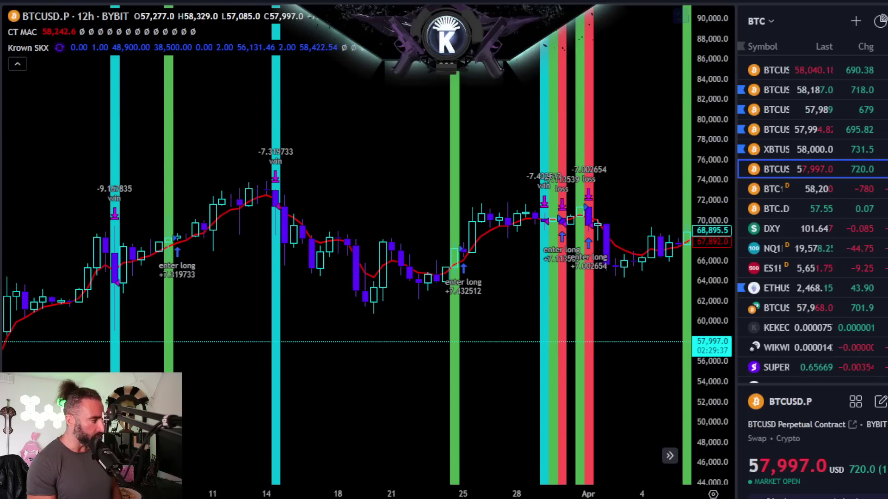
{"action": "left_click", "coordinate": [341, 134]}
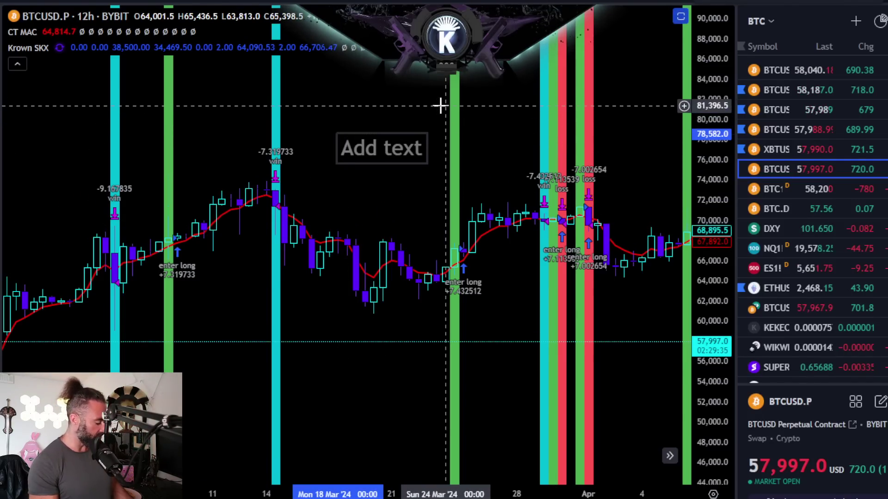
{"action": "type", "text": "AUTOMATE"}
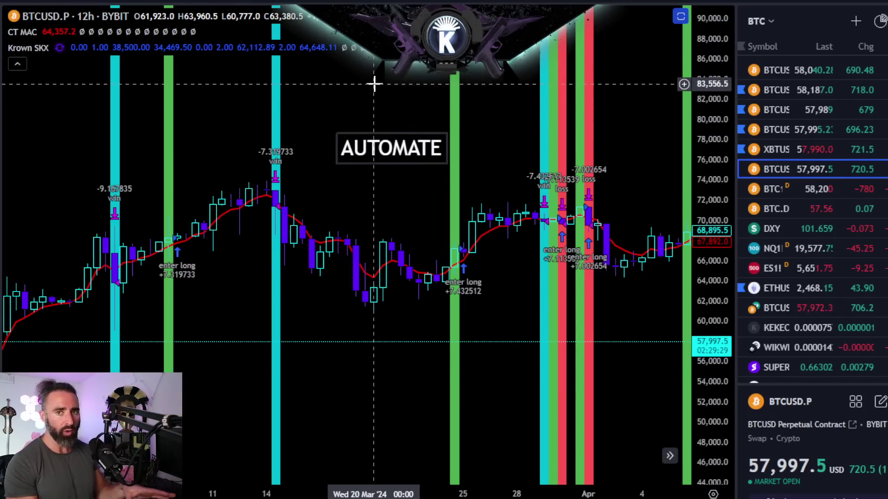
- Review the Krown SKX strategy's input settings from top to bottom, then close the dialog
{"action": "left_click", "coordinate": [79, 48]}
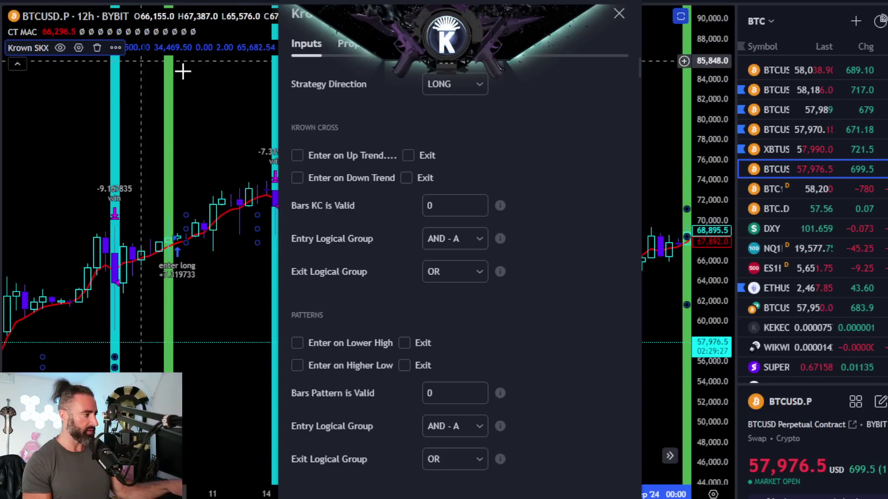
{"action": "scroll", "coordinate": [557, 203], "scroll_direction": "down", "scroll_amount": 8}
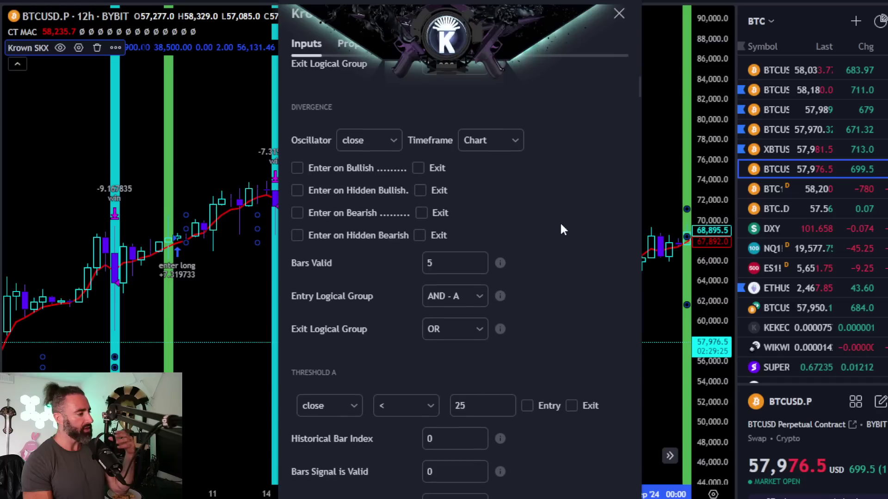
{"action": "scroll", "coordinate": [560, 227], "scroll_direction": "down", "scroll_amount": 8}
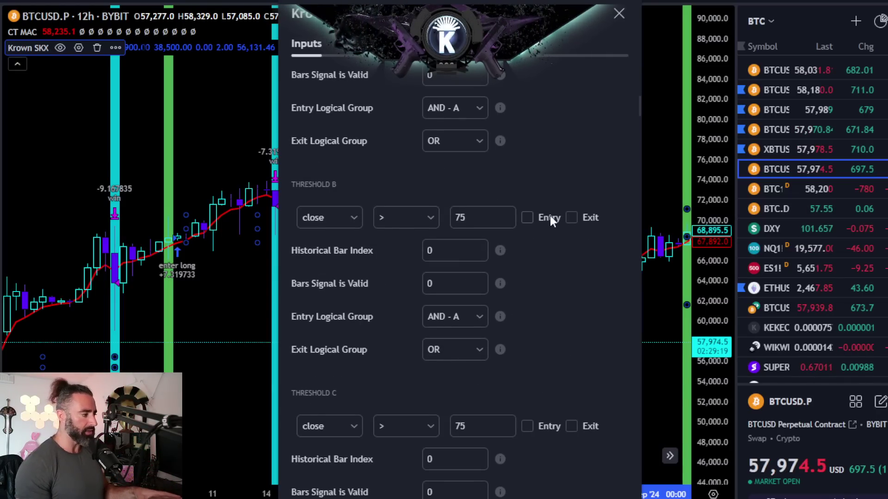
{"action": "scroll", "coordinate": [541, 210], "scroll_direction": "down", "scroll_amount": 3}
{"action": "scroll", "coordinate": [531, 209], "scroll_direction": "down", "scroll_amount": 20}
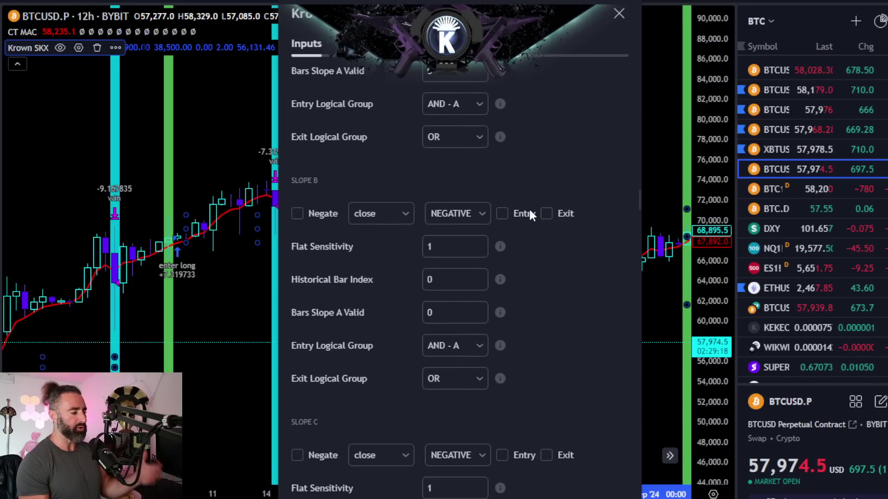
{"action": "scroll", "coordinate": [531, 208], "scroll_direction": "down", "scroll_amount": 15}
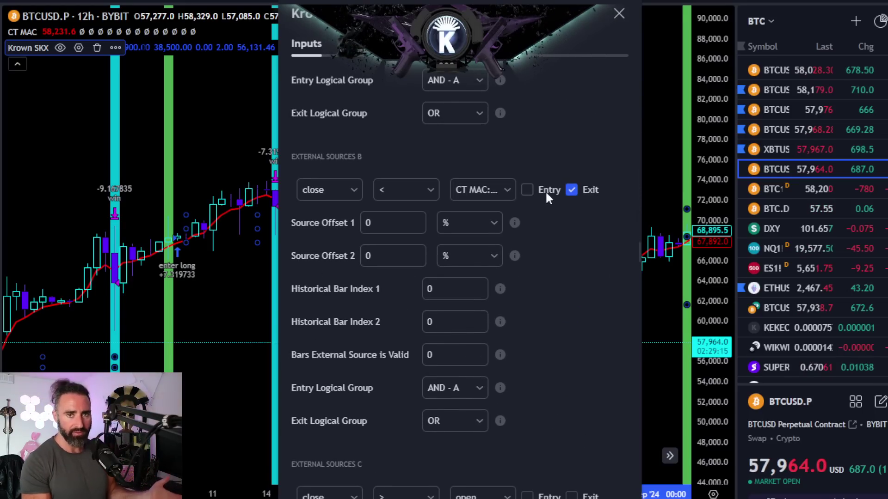
{"action": "scroll", "coordinate": [548, 192], "scroll_direction": "down", "scroll_amount": 20}
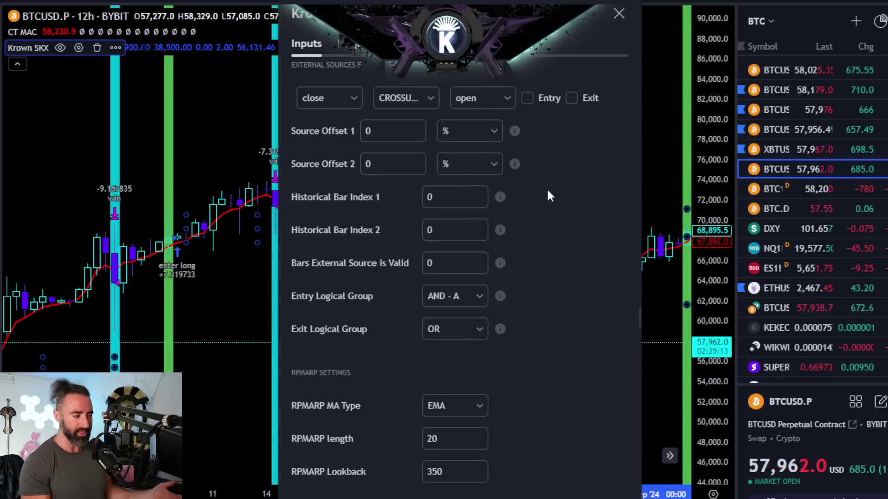
{"action": "scroll", "coordinate": [550, 196], "scroll_direction": "down", "scroll_amount": 20}
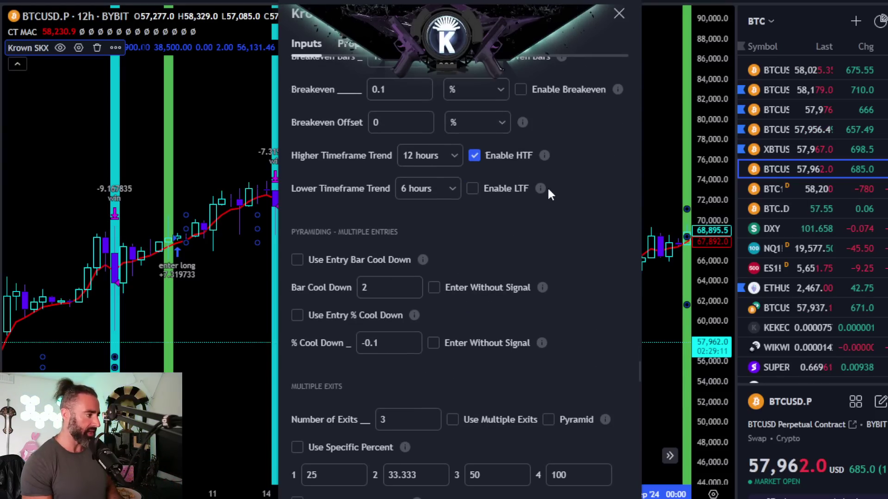
{"action": "scroll", "coordinate": [550, 193], "scroll_direction": "down", "scroll_amount": 8}
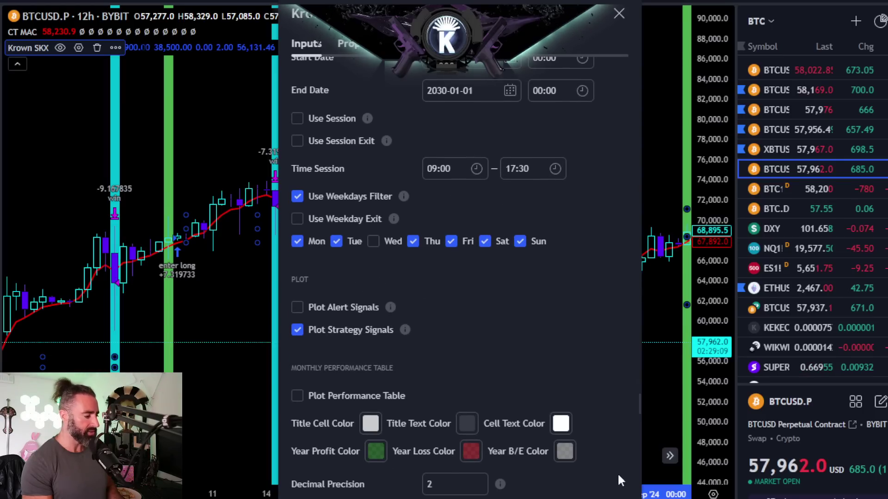
{"action": "key", "text": "Escape"}
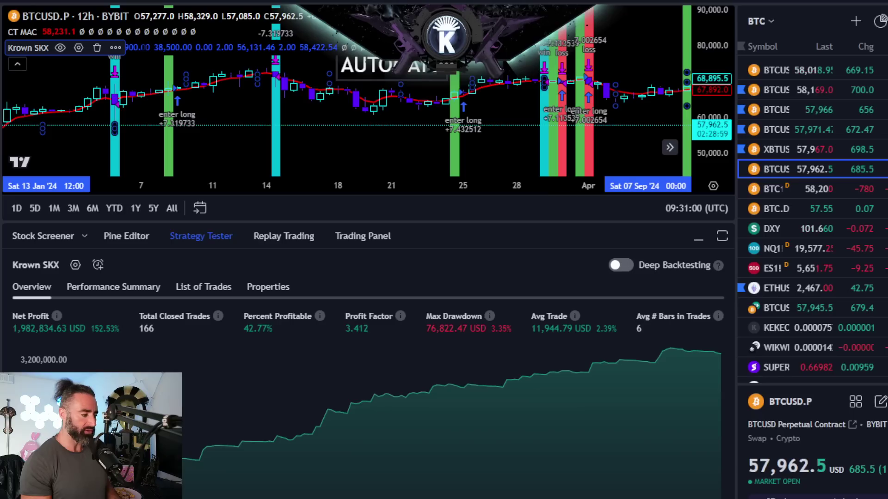
- Bring up the Krown SKX backtest results, then collapse them to restore the full-height chart
{"action": "key", "text": "shift+Escape"}
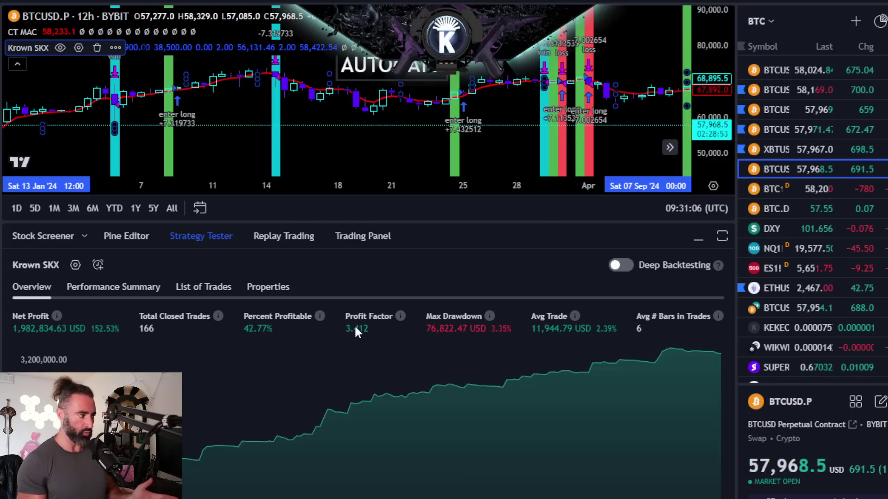
{"action": "left_click", "coordinate": [228, 238]}
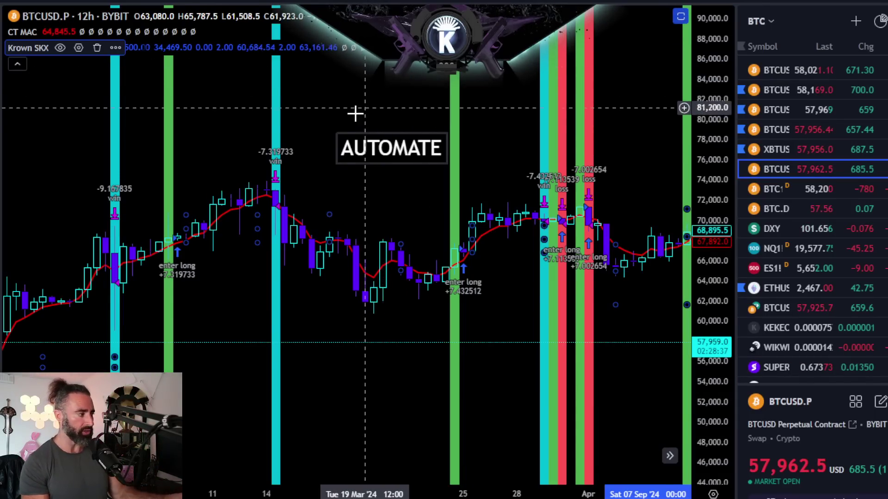
- Pan the chart back in time to show earlier early-March bars
{"action": "left_click_drag", "start_coordinate": [355, 115], "coordinate": [406, 99]}
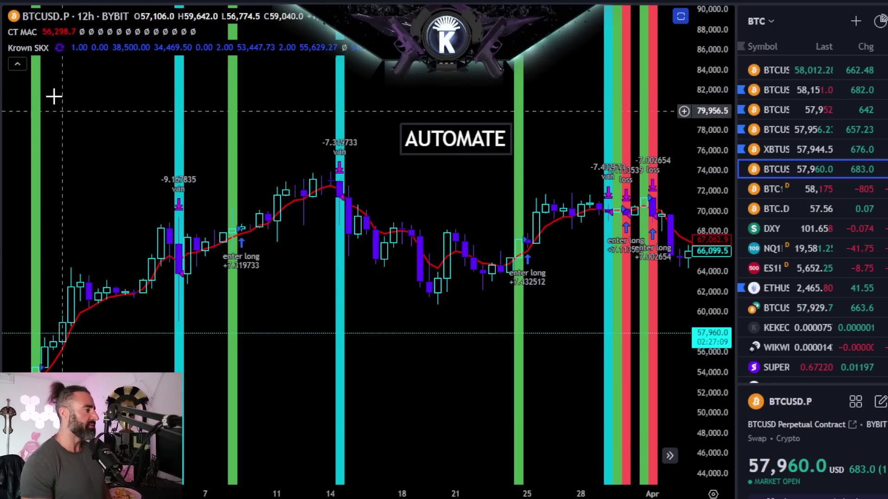
{"action": "left_click", "coordinate": [75, 47]}
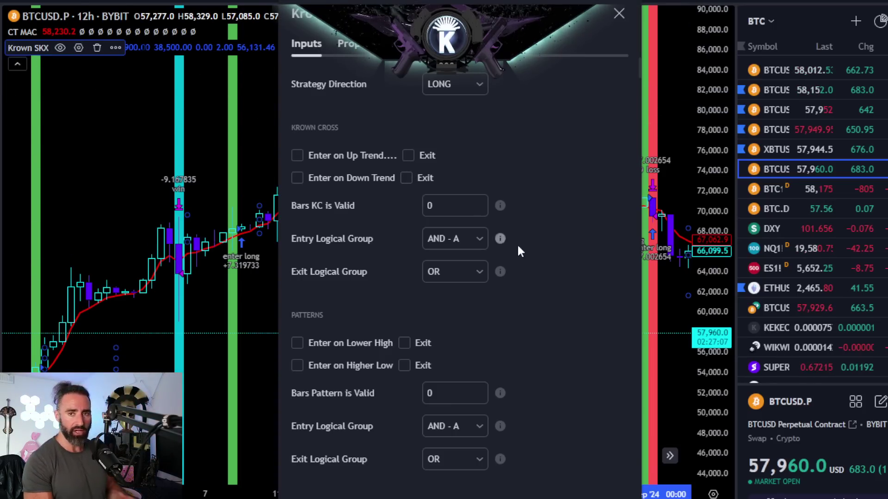
{"action": "scroll", "coordinate": [517, 258], "scroll_direction": "down", "scroll_amount": 3}
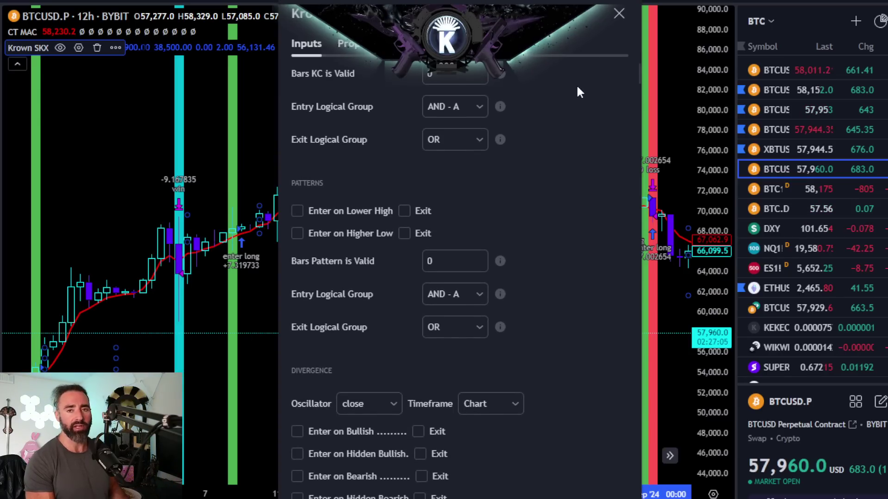
{"action": "left_click", "coordinate": [618, 14]}
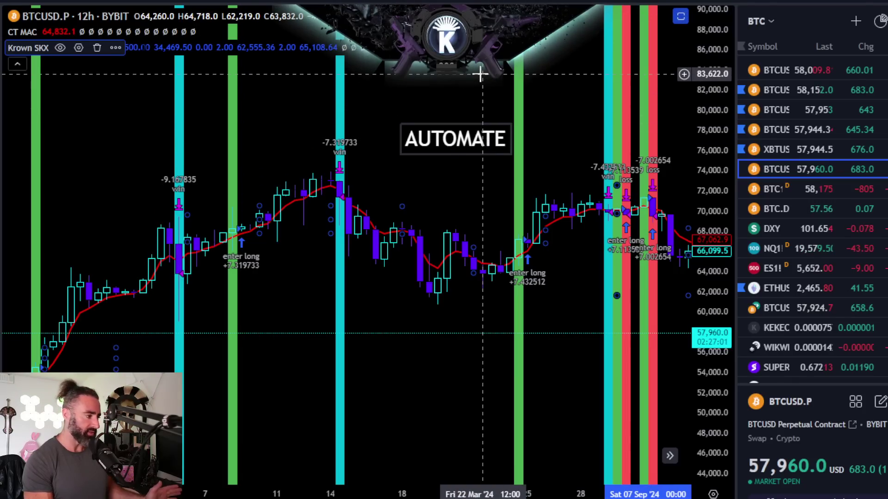